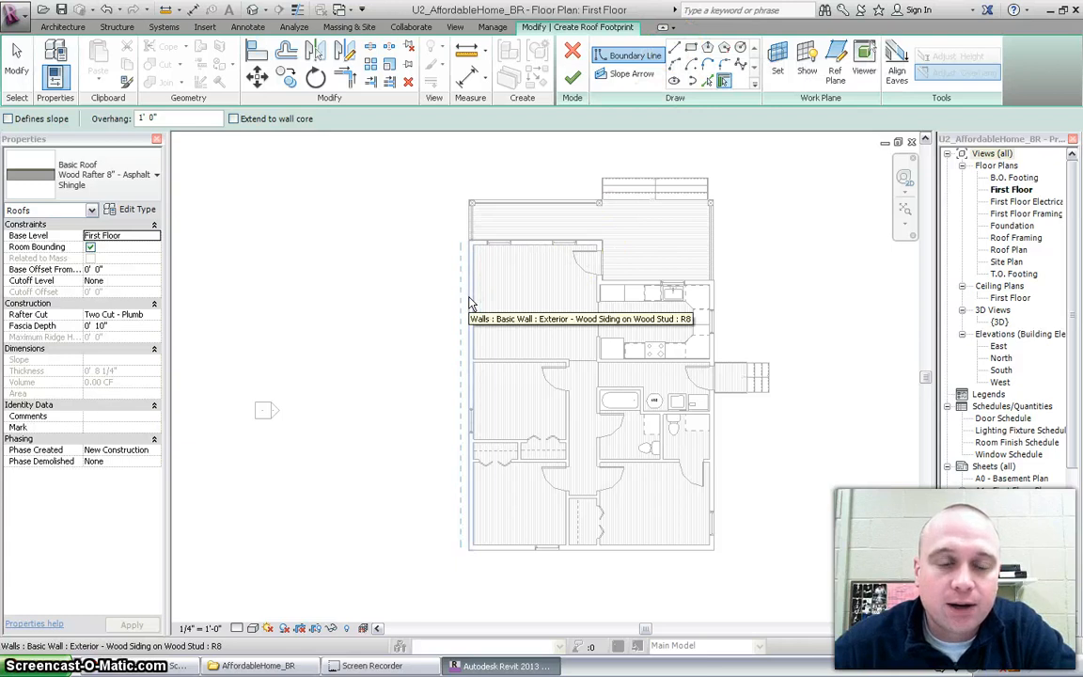
Sketch a closed rectangular roof footprint around the house's exterior walls with a 1' 0" overhang, spanning straight across the recessed porch corner.
{"action": "left_click", "coordinate": [469, 299]}
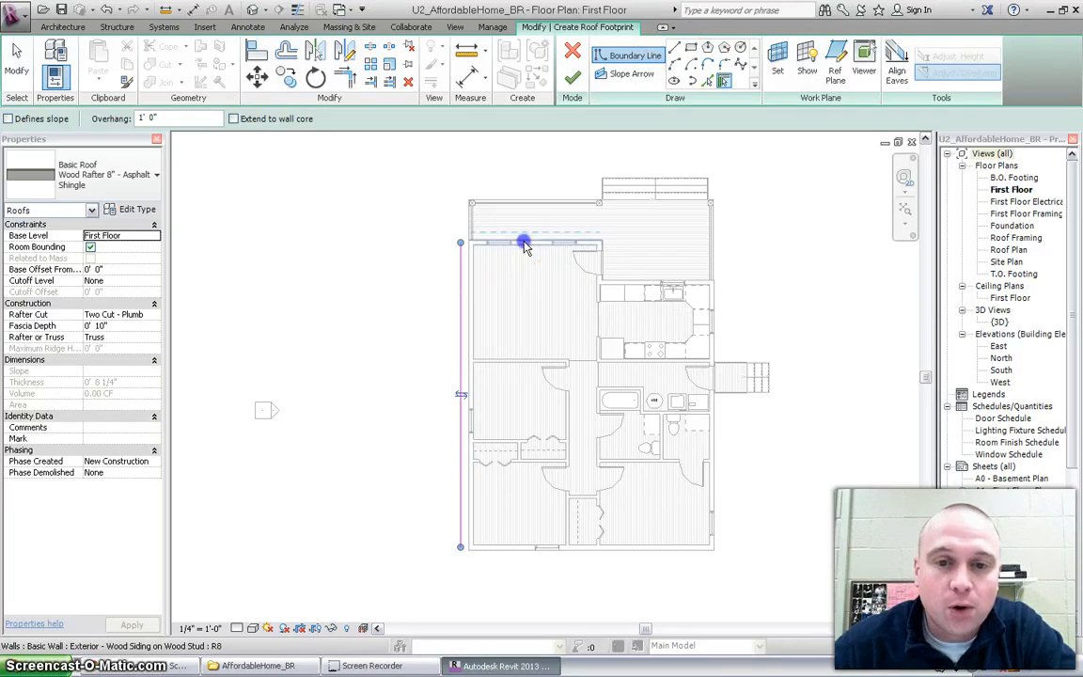
{"action": "left_click_drag", "start_coordinate": [605, 237], "coordinate": [726, 242]}
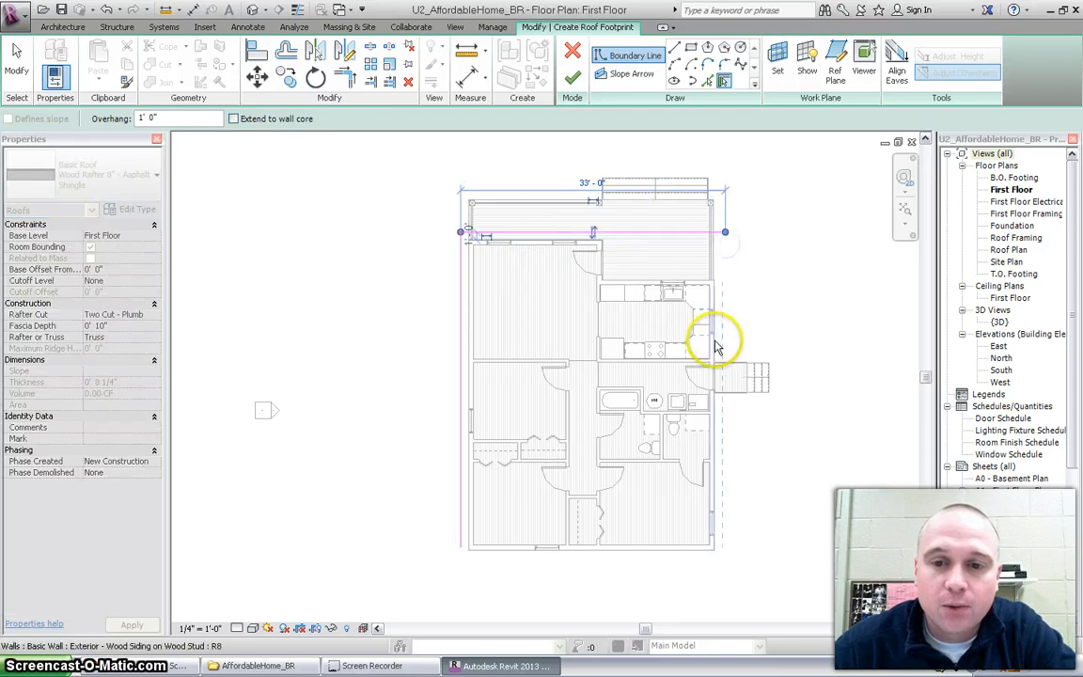
{"action": "left_click", "coordinate": [716, 341]}
{"action": "left_click_drag", "start_coordinate": [723, 280], "coordinate": [722, 232]}
{"action": "left_click", "coordinate": [663, 556]}
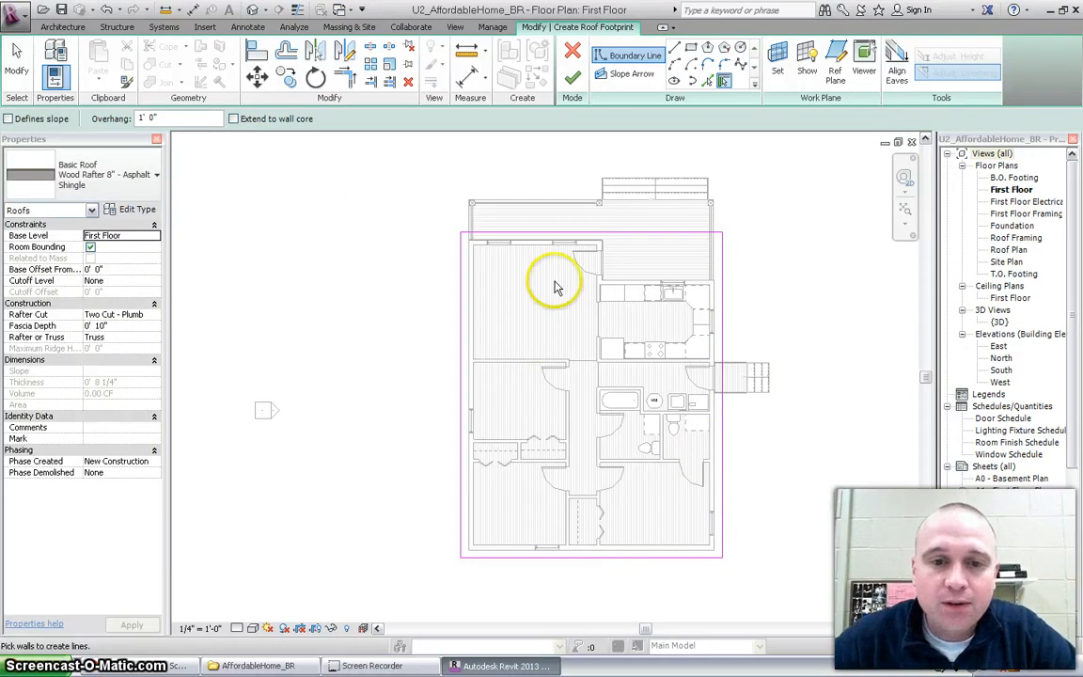
{"action": "key", "text": "Escape"}
{"action": "key", "text": "Escape"}
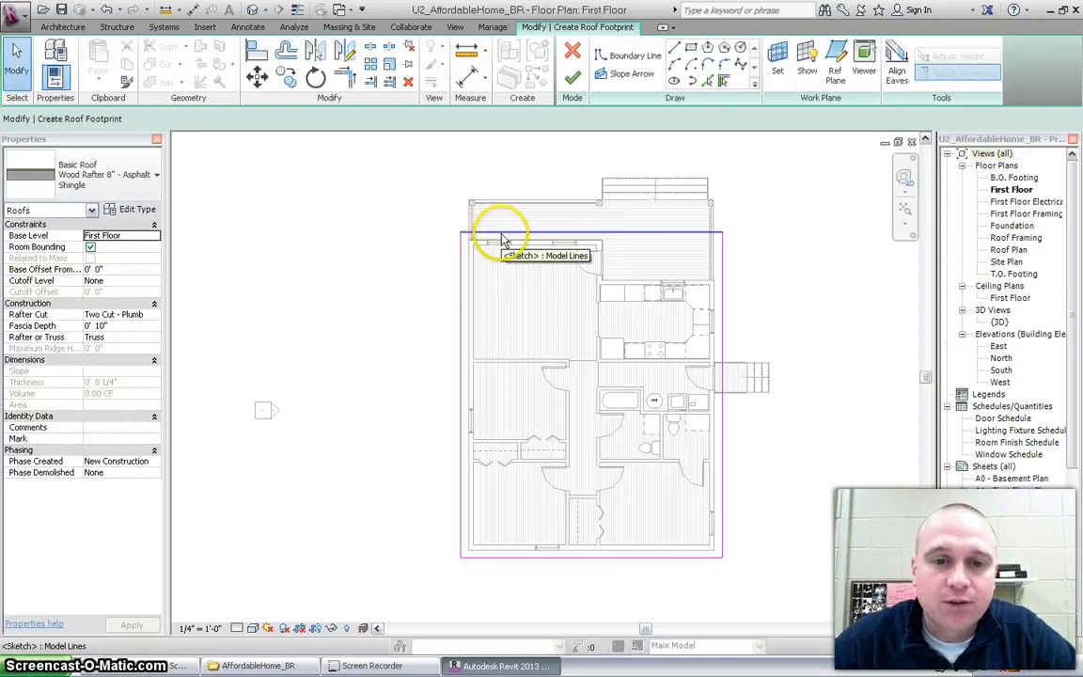
Make the porch-side edge of the roof footprint slope-defining with a 5" / 12" slope.
{"action": "left_click", "coordinate": [497, 233]}
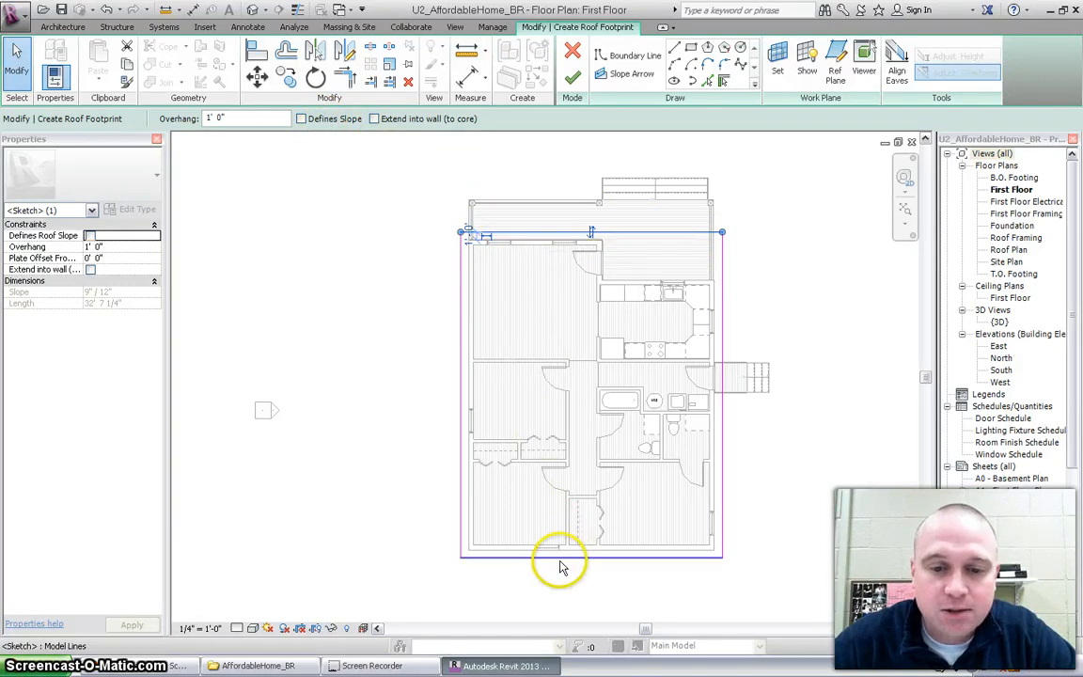
{"action": "left_click", "coordinate": [302, 119]}
{"action": "left_click", "coordinate": [626, 212]}
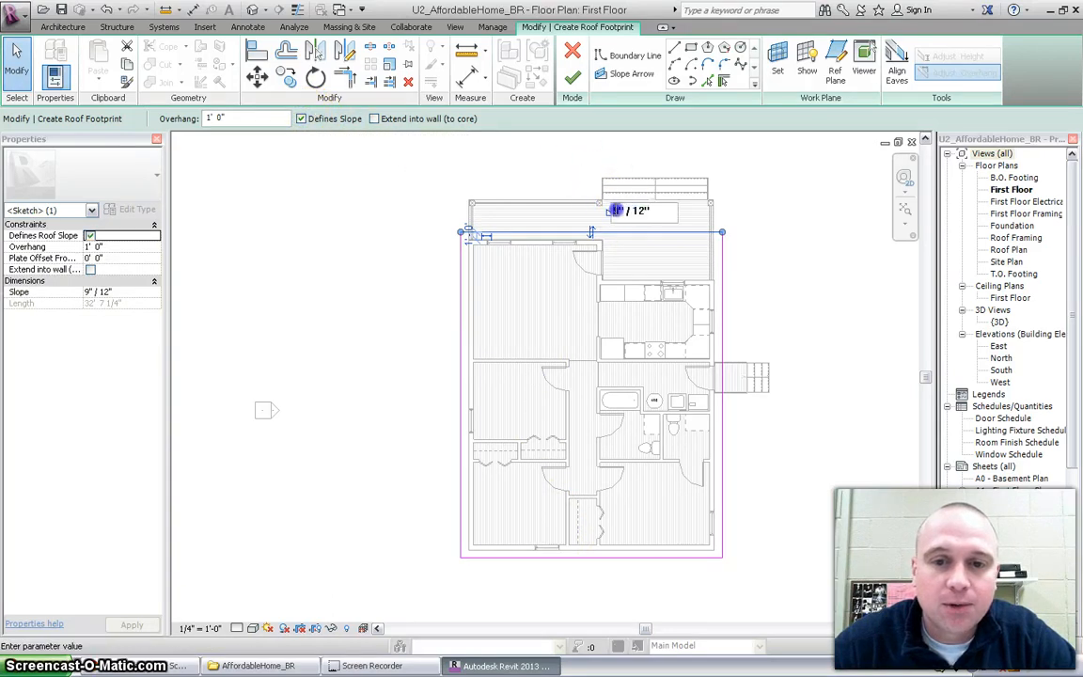
{"action": "type", "text": "5"}
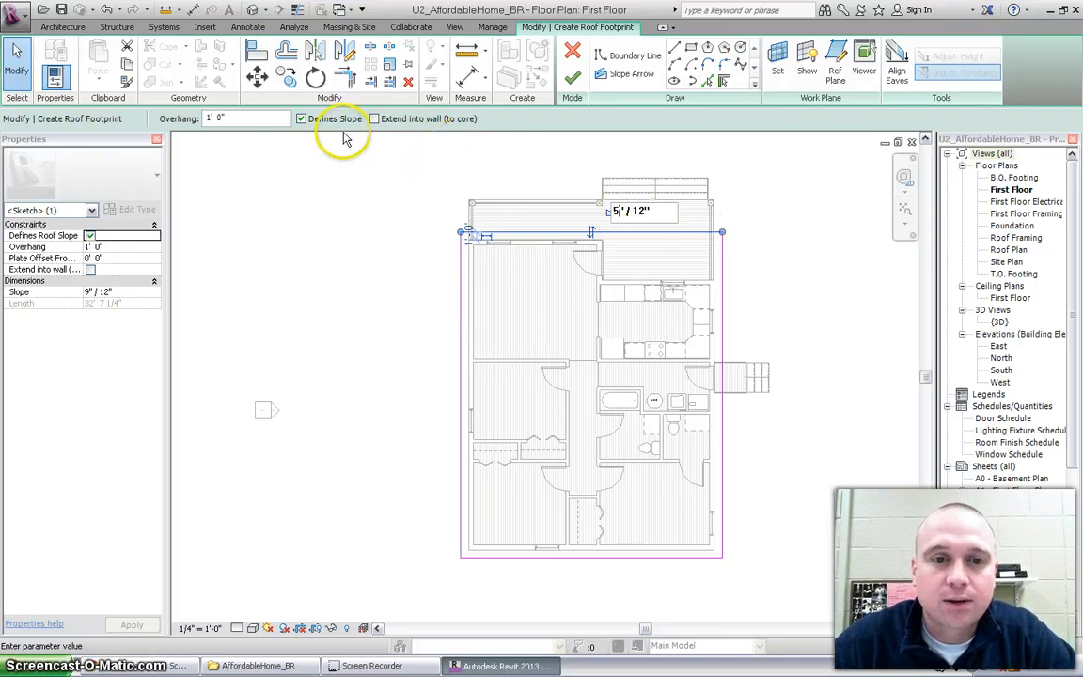
{"action": "left_click", "coordinate": [384, 261]}
Make the footprint edge opposite the porch slope-defining and set its slope to 5" / 12".
{"action": "left_click", "coordinate": [623, 558]}
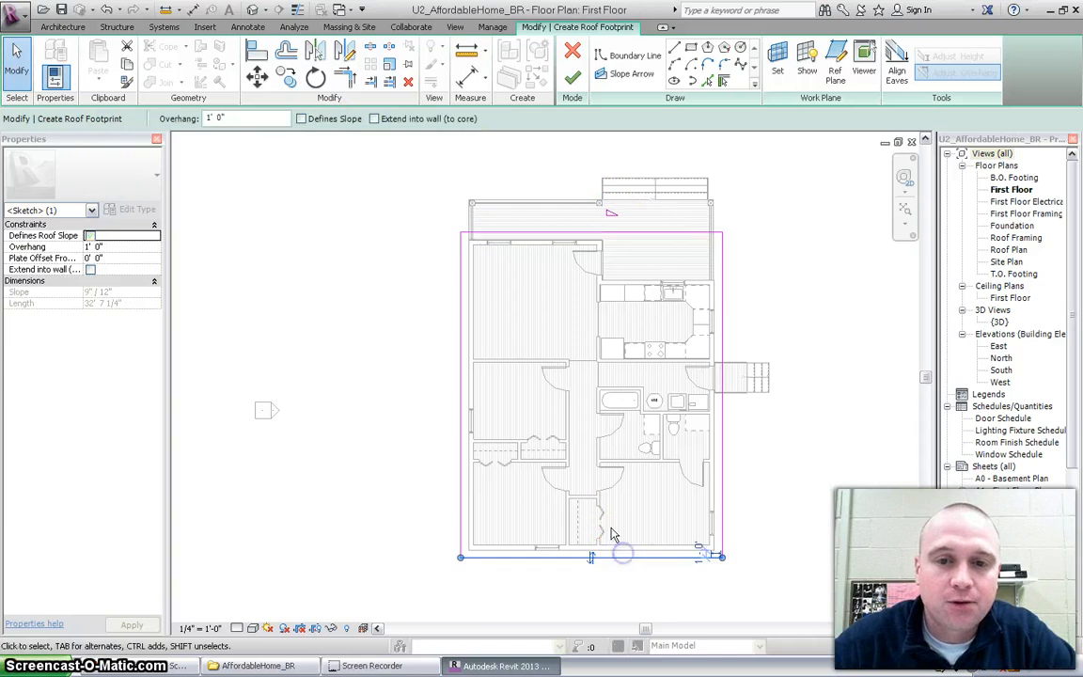
{"action": "left_click", "coordinate": [594, 578]}
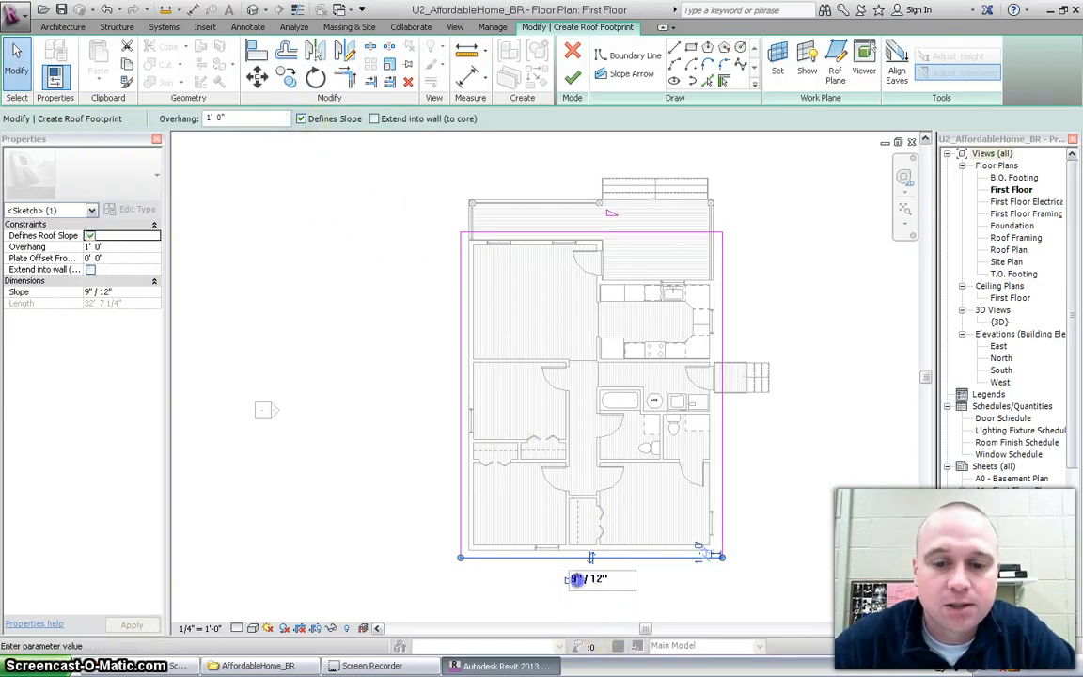
{"action": "left_click", "coordinate": [776, 460]}
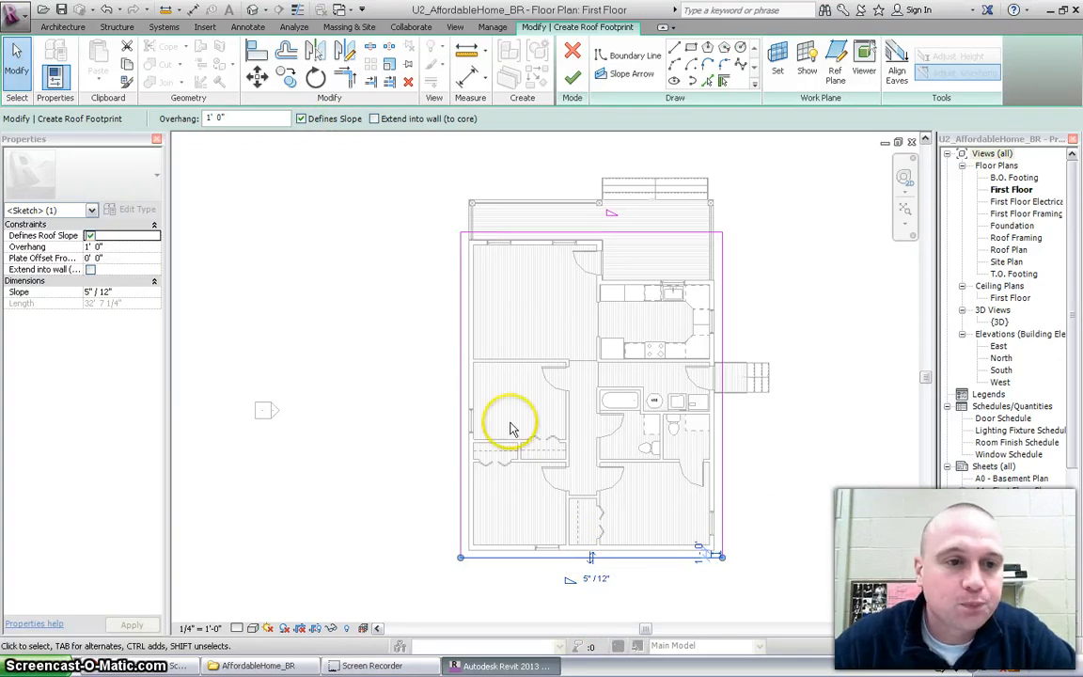
{"action": "left_click", "coordinate": [795, 462]}
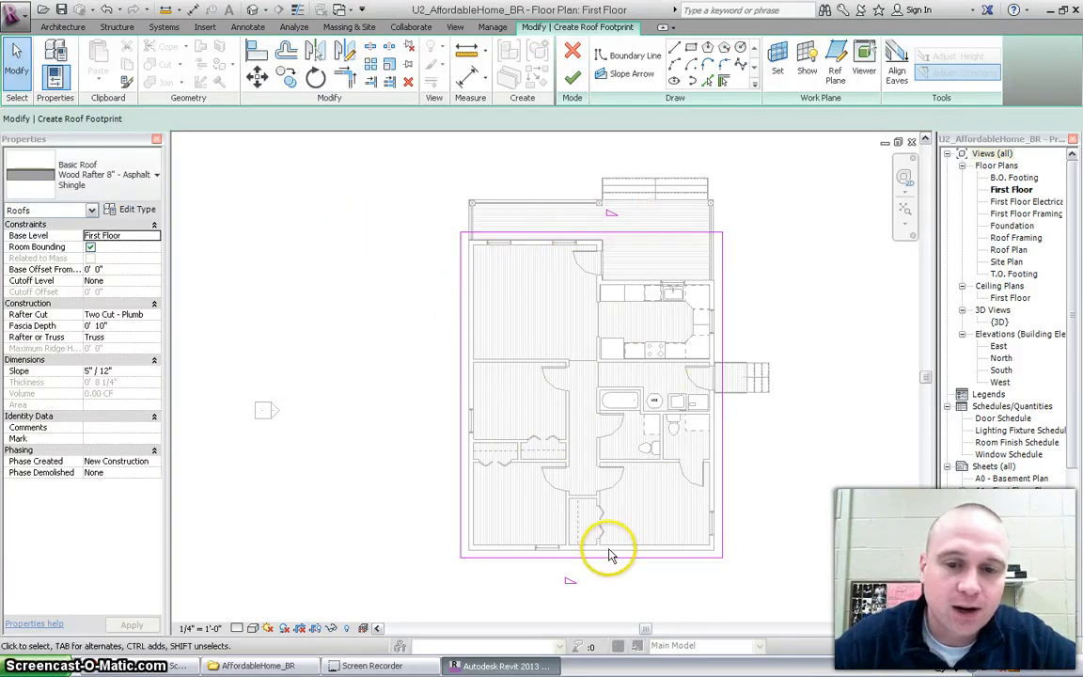
Set the roof's base level to Roof and finish the footprint, attaching the highlighted walls to the roof.
{"action": "left_click", "coordinate": [153, 237]}
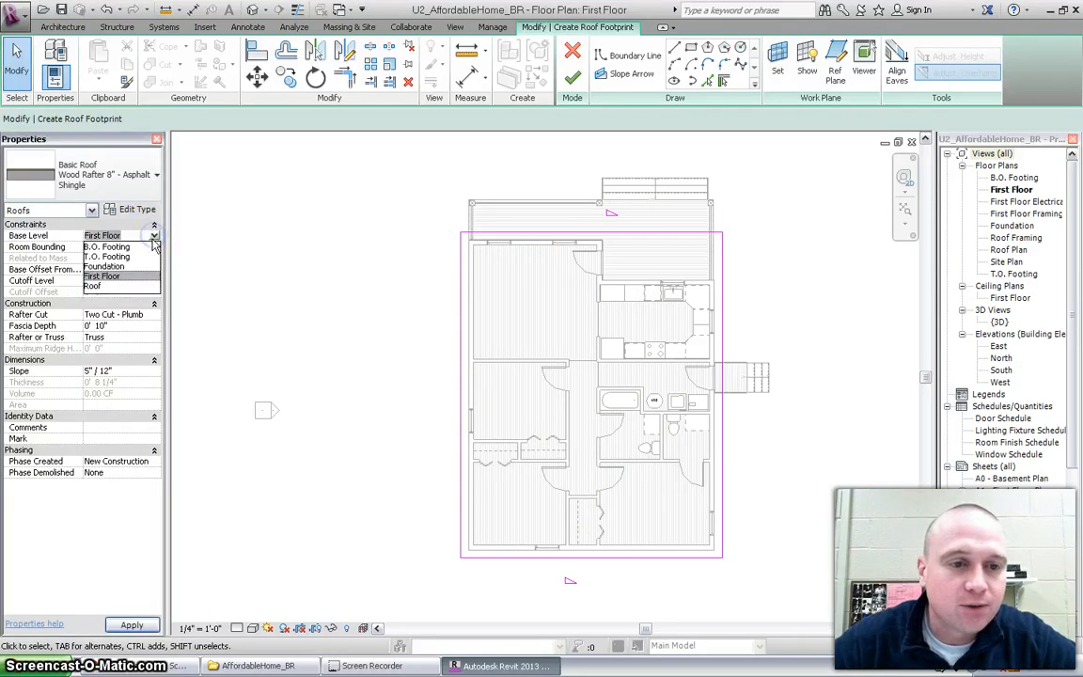
{"action": "left_click", "coordinate": [119, 287]}
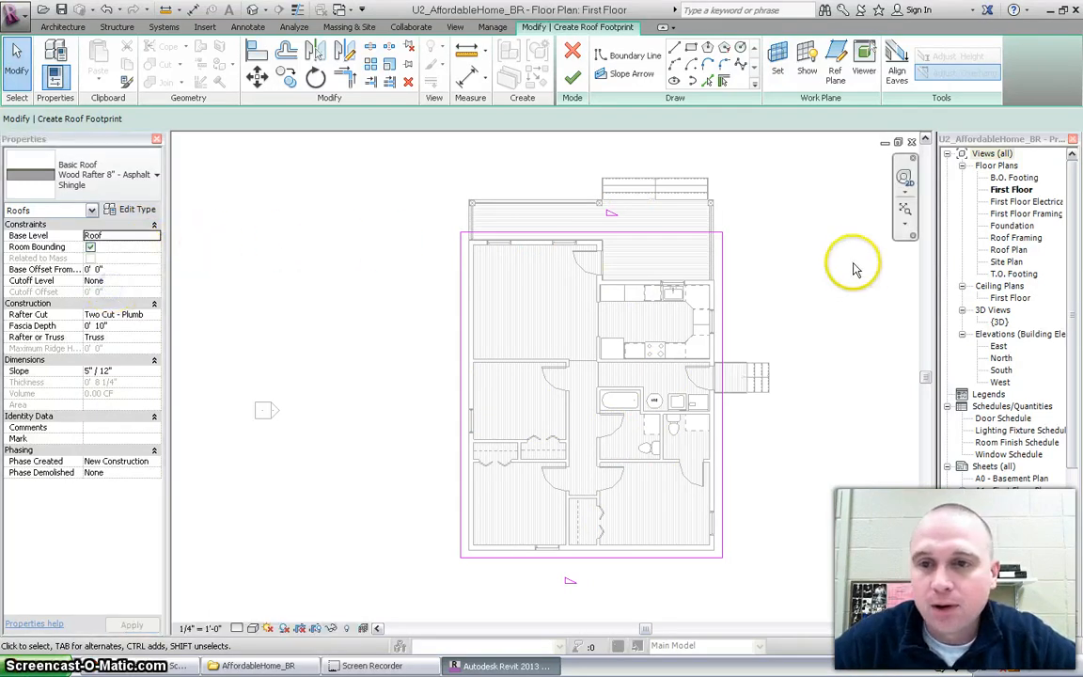
{"action": "left_click", "coordinate": [571, 83]}
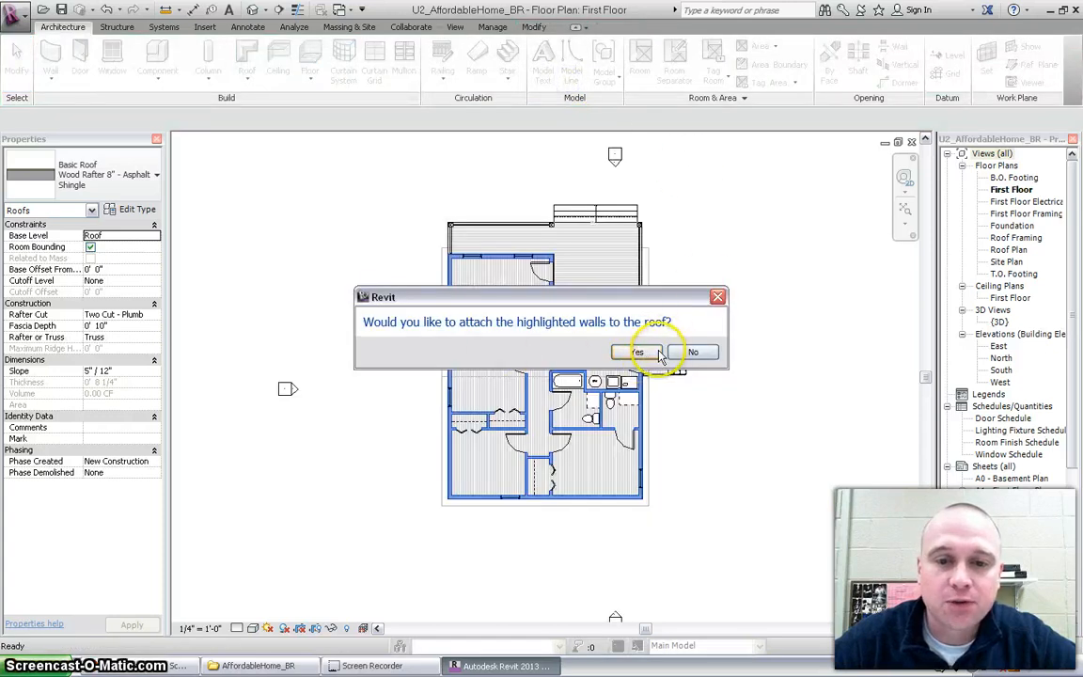
{"action": "left_click", "coordinate": [637, 352]}
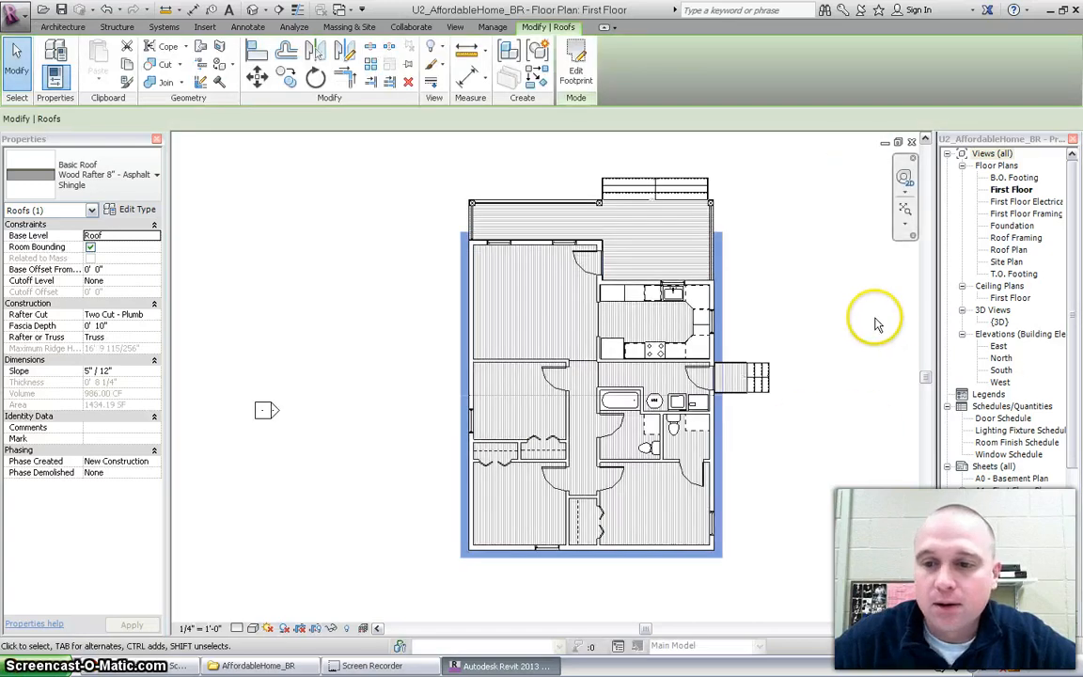
{"action": "left_click", "coordinate": [849, 309]}
Open the {3D} view and inspect the new gable roof from the porch side.
{"action": "double_click", "coordinate": [1002, 322]}
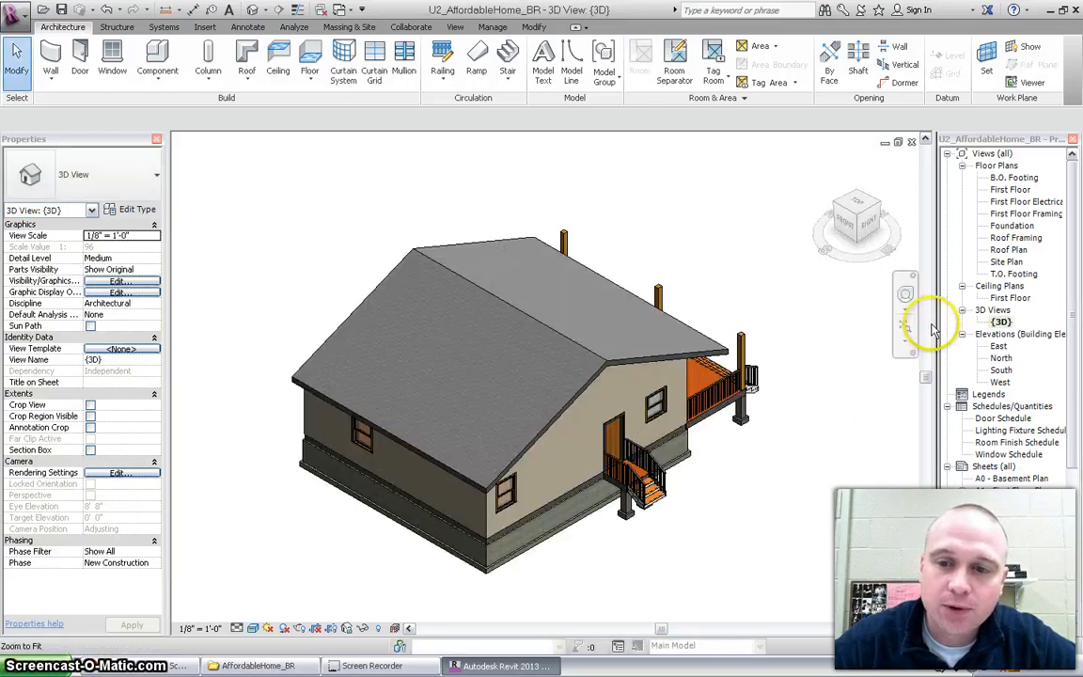
{"action": "left_click", "coordinate": [904, 301]}
{"action": "left_click_drag", "start_coordinate": [612, 364], "coordinate": [376, 335]}
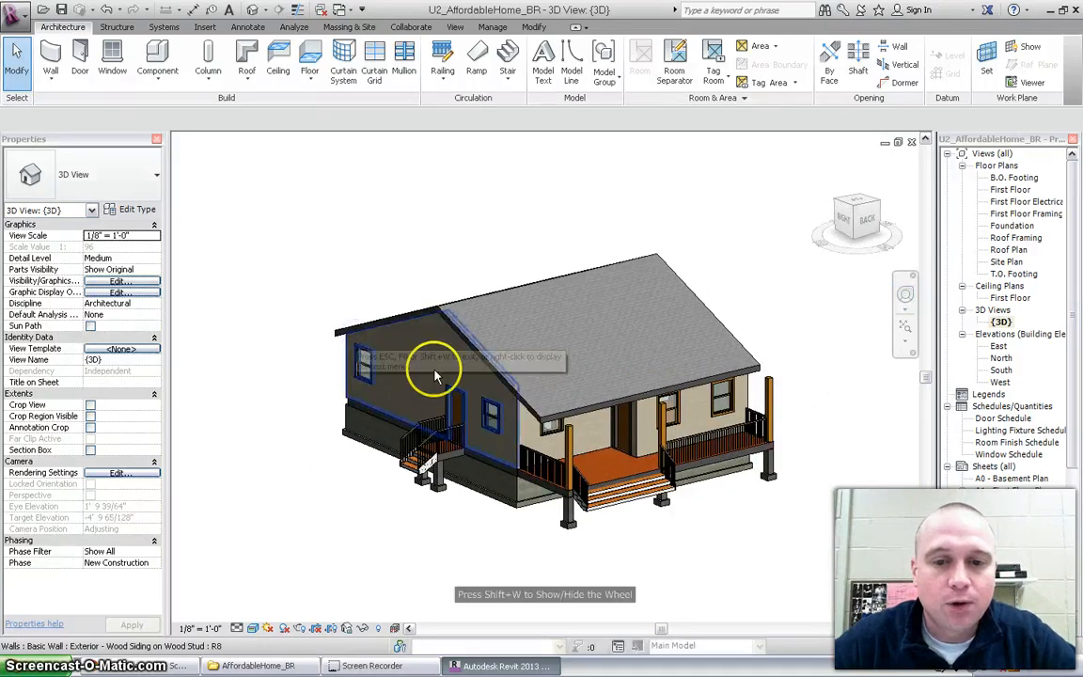
{"action": "left_click", "coordinate": [479, 353]}
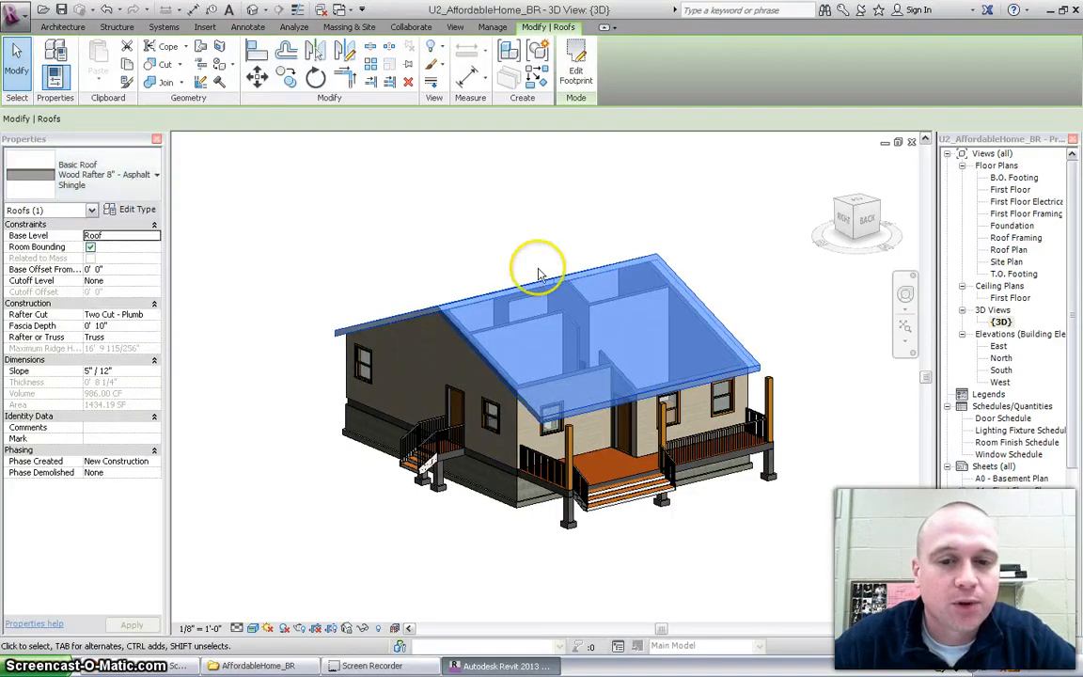
{"action": "left_click", "coordinate": [562, 203]}
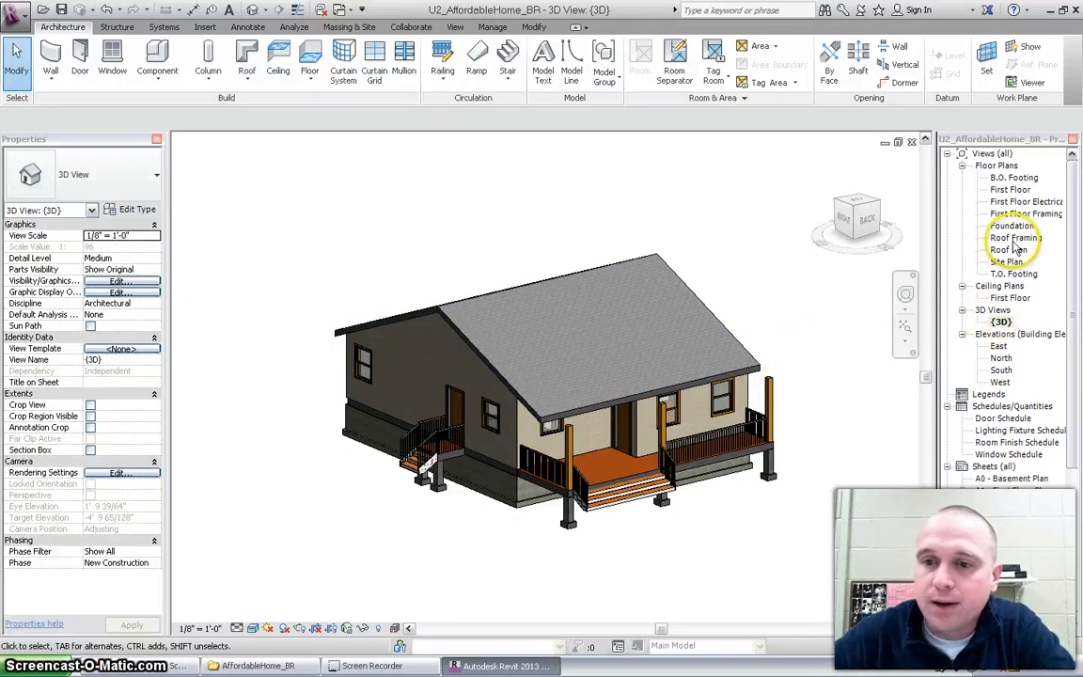
In the First Floor plan, start a second footprint roof and sketch a rectangle about 32' 7" by 5' 0" over the front porch.
{"action": "left_click", "coordinate": [911, 142]}
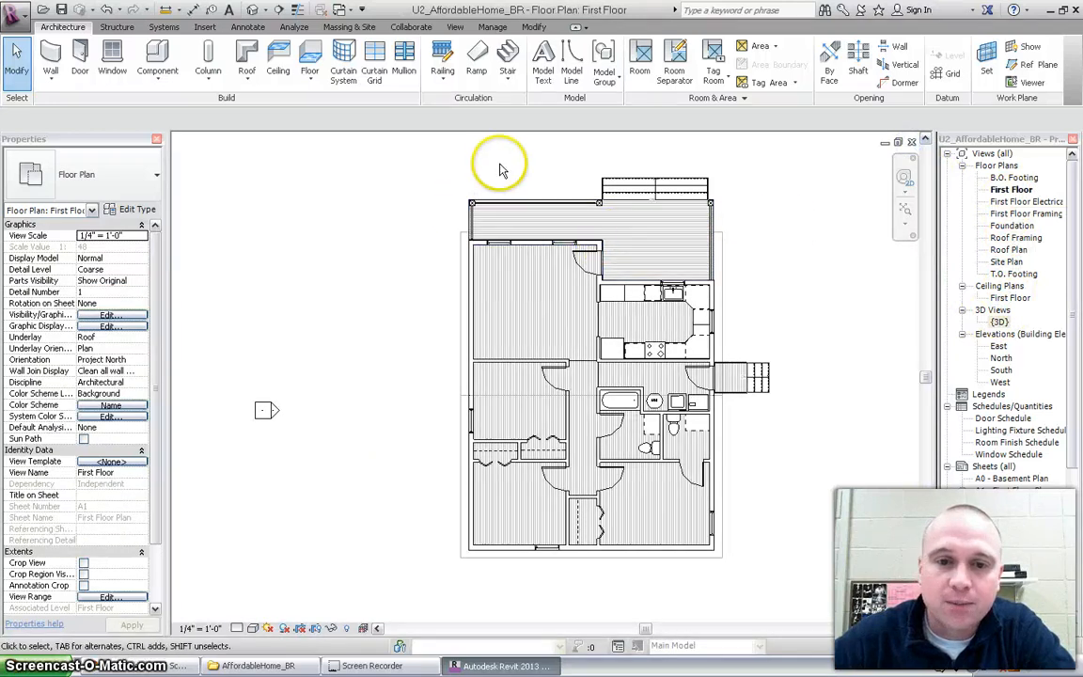
{"action": "scroll", "coordinate": [500, 167], "scroll_direction": "up", "scroll_amount": 2}
{"action": "left_click", "coordinate": [245, 57]}
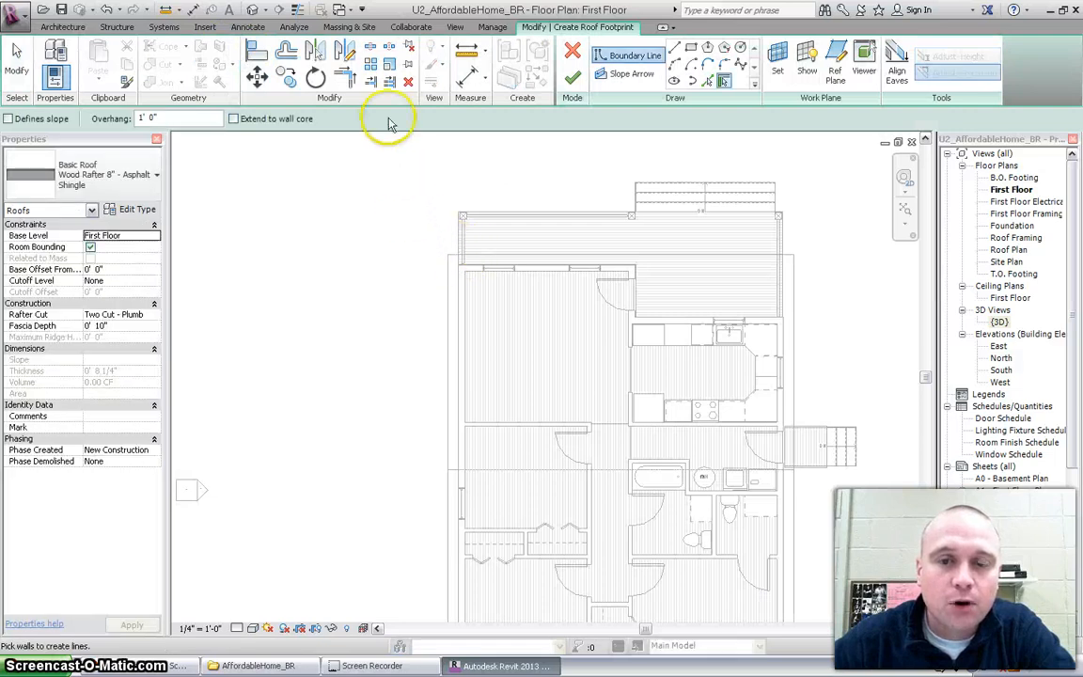
{"action": "left_click", "coordinate": [673, 56]}
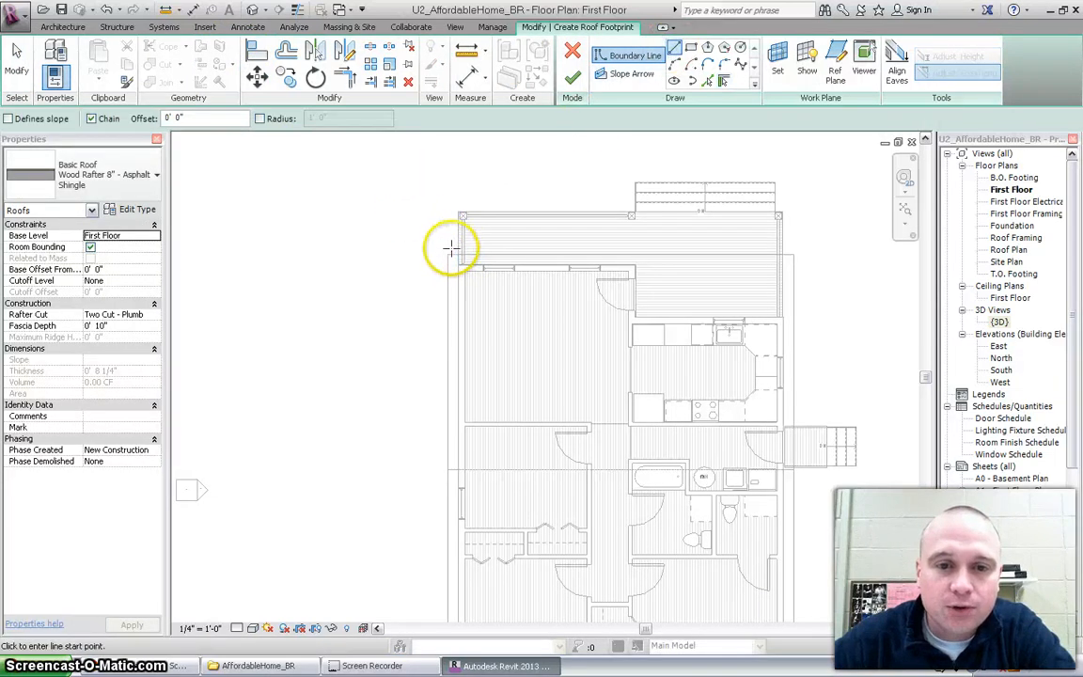
{"action": "left_click", "coordinate": [448, 252]}
{"action": "left_click", "coordinate": [449, 199]}
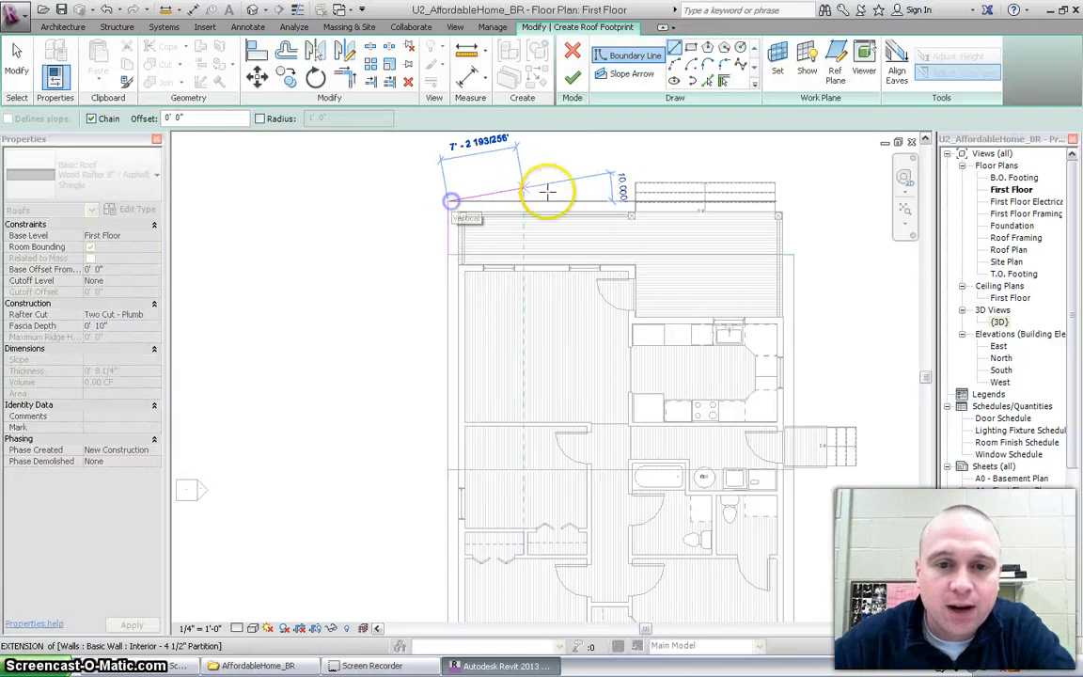
{"action": "left_click", "coordinate": [794, 206]}
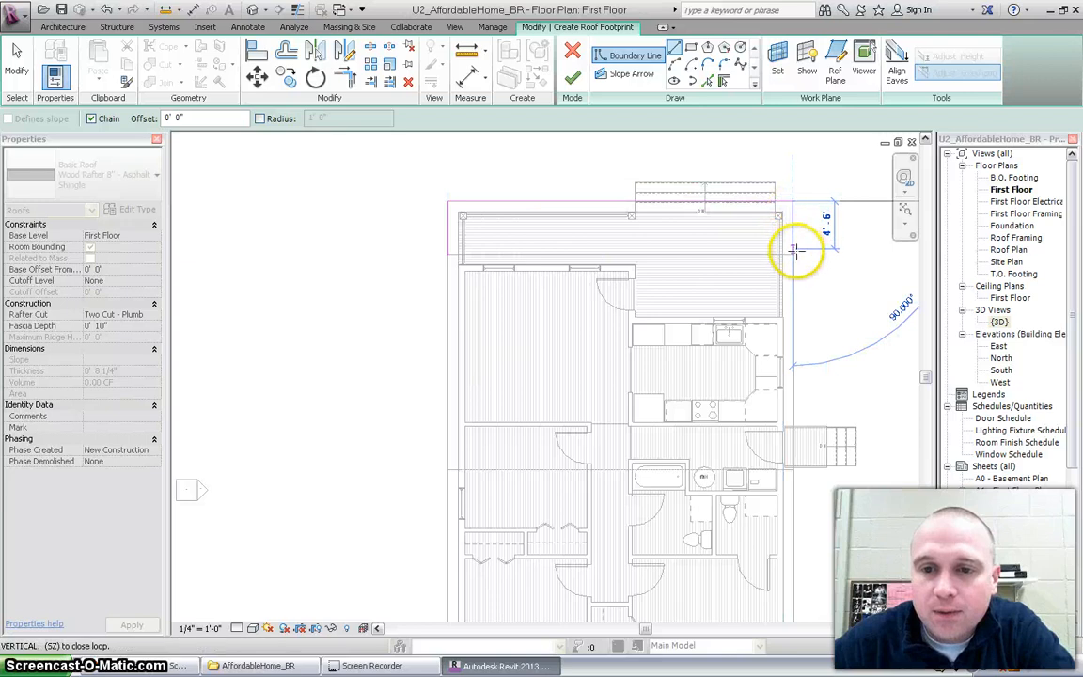
{"action": "left_click", "coordinate": [795, 253]}
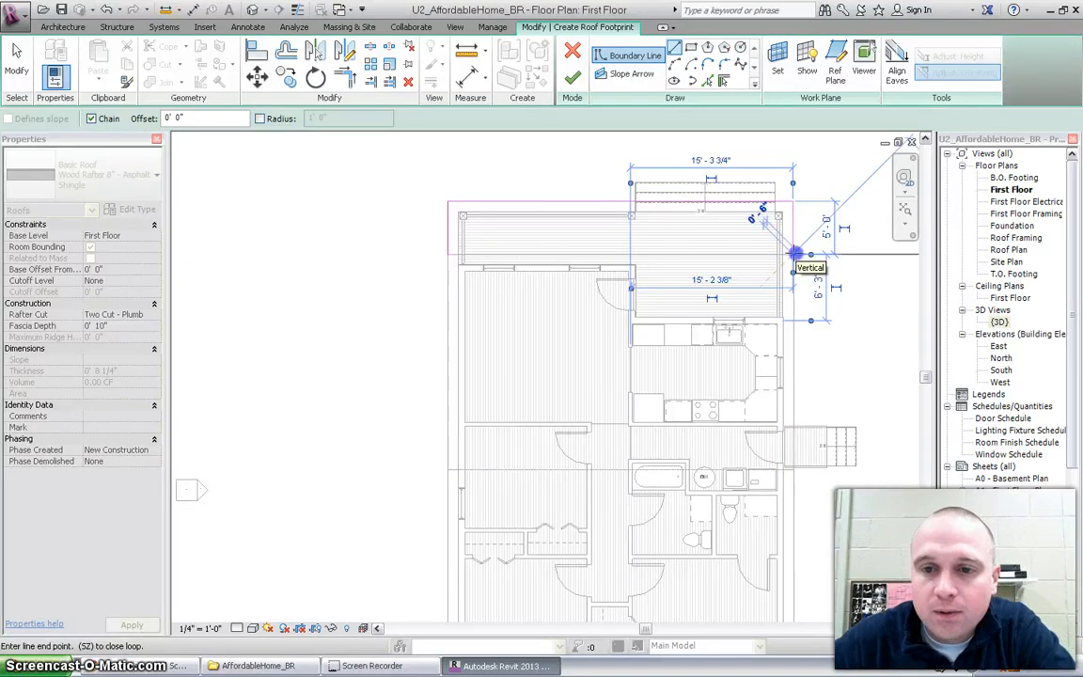
{"action": "left_click", "coordinate": [454, 254]}
Nudge the porch footprint's short side edge near the kitchen into line with the main roof's edge.
{"action": "scroll", "coordinate": [898, 272], "scroll_direction": "up", "scroll_amount": 2}
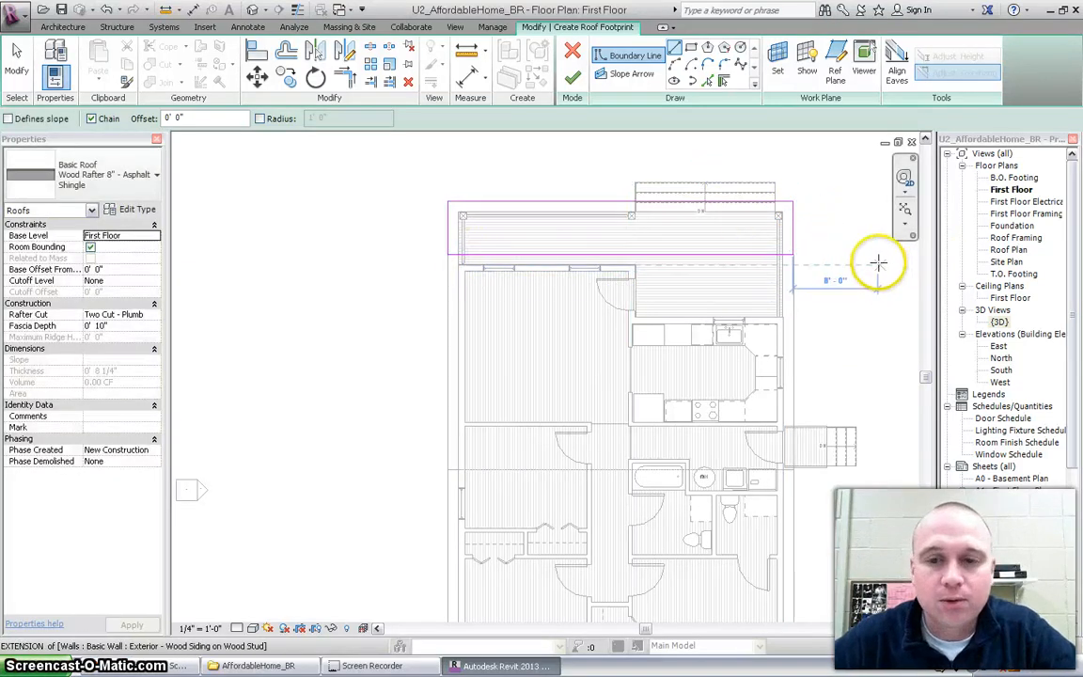
{"action": "scroll", "coordinate": [877, 255], "scroll_direction": "up", "scroll_amount": 2}
{"action": "scroll", "coordinate": [767, 215], "scroll_direction": "up", "scroll_amount": 2}
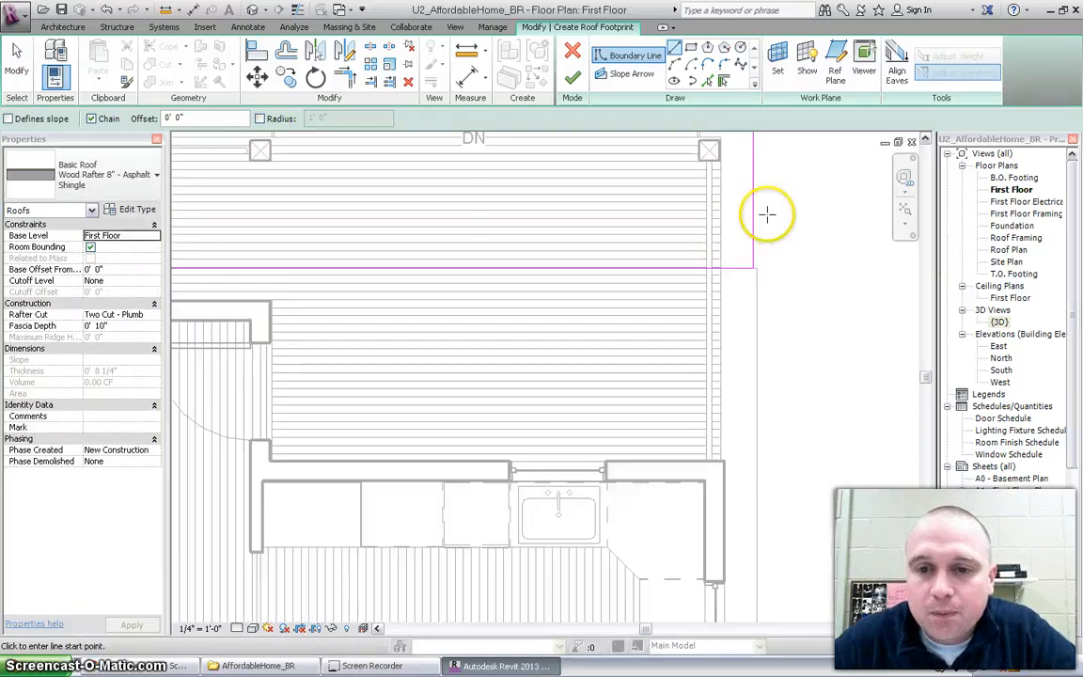
{"action": "scroll", "coordinate": [762, 218], "scroll_direction": "up", "scroll_amount": 1}
{"action": "key", "text": "Escape"}
{"action": "left_click", "coordinate": [743, 225]}
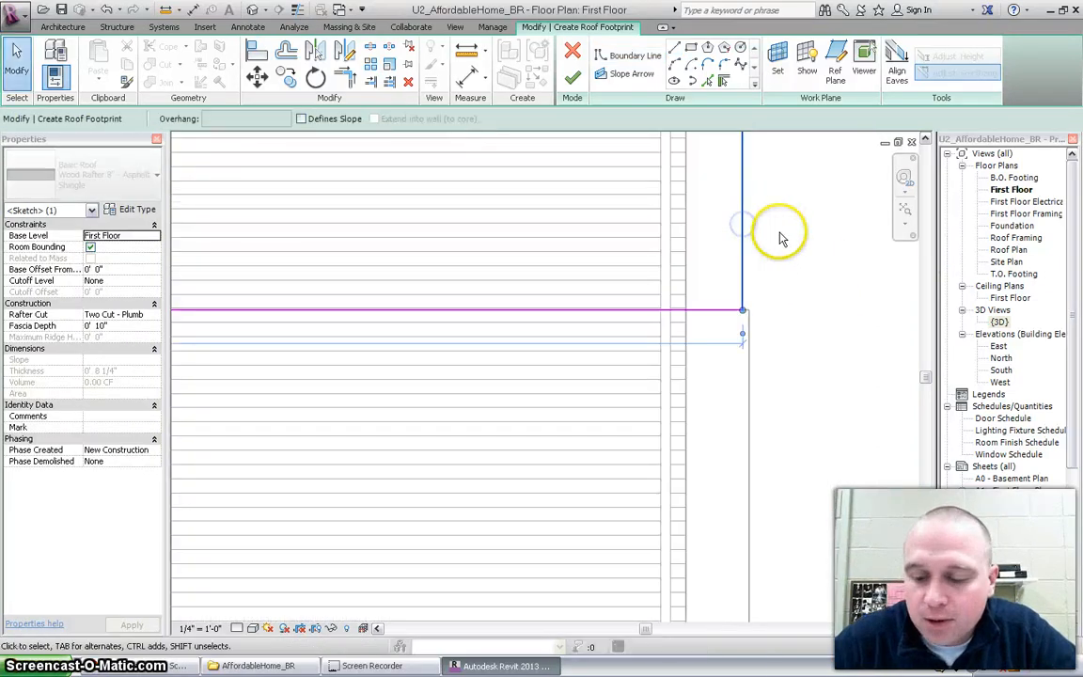
{"action": "key", "text": "Right"}
{"action": "scroll", "coordinate": [773, 315], "scroll_direction": "up", "scroll_amount": 5}
{"action": "key", "text": "Left"}
{"action": "key", "text": "Left"}
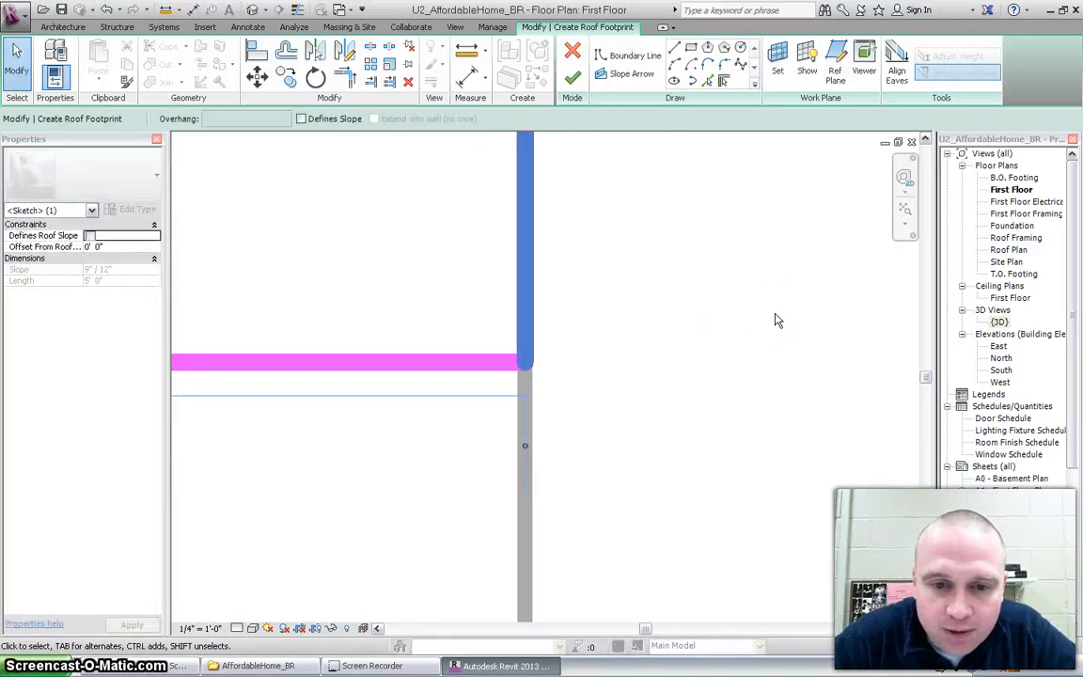
{"action": "left_click", "coordinate": [775, 316]}
{"action": "scroll", "coordinate": [774, 317], "scroll_direction": "down", "scroll_amount": 8}
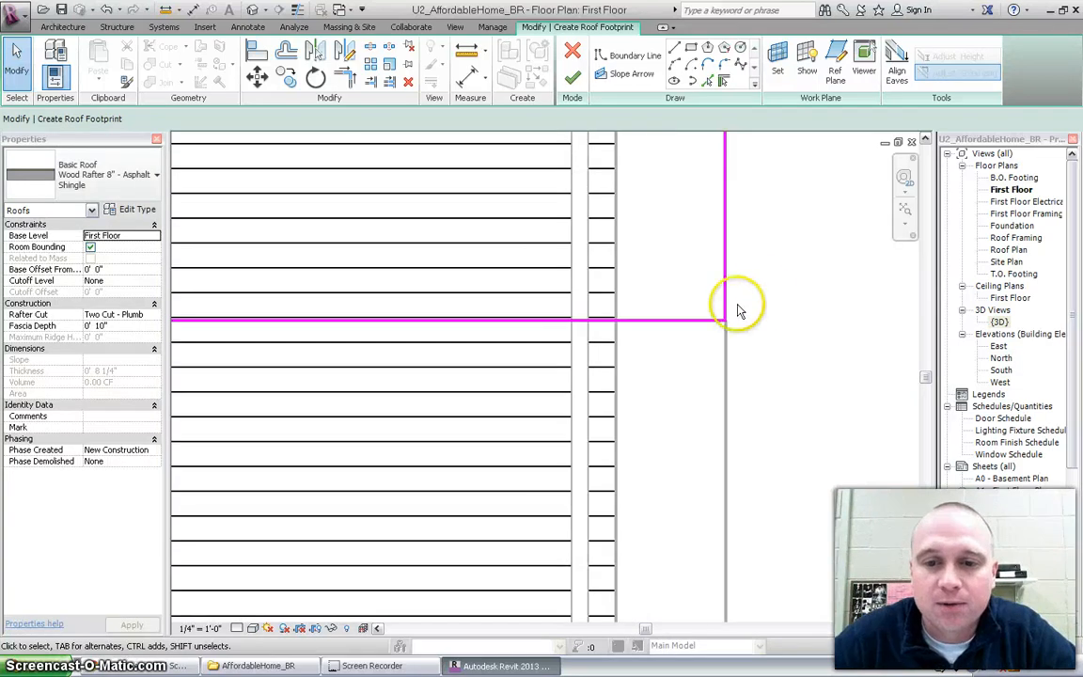
{"action": "scroll", "coordinate": [646, 363], "scroll_direction": "down", "scroll_amount": 4}
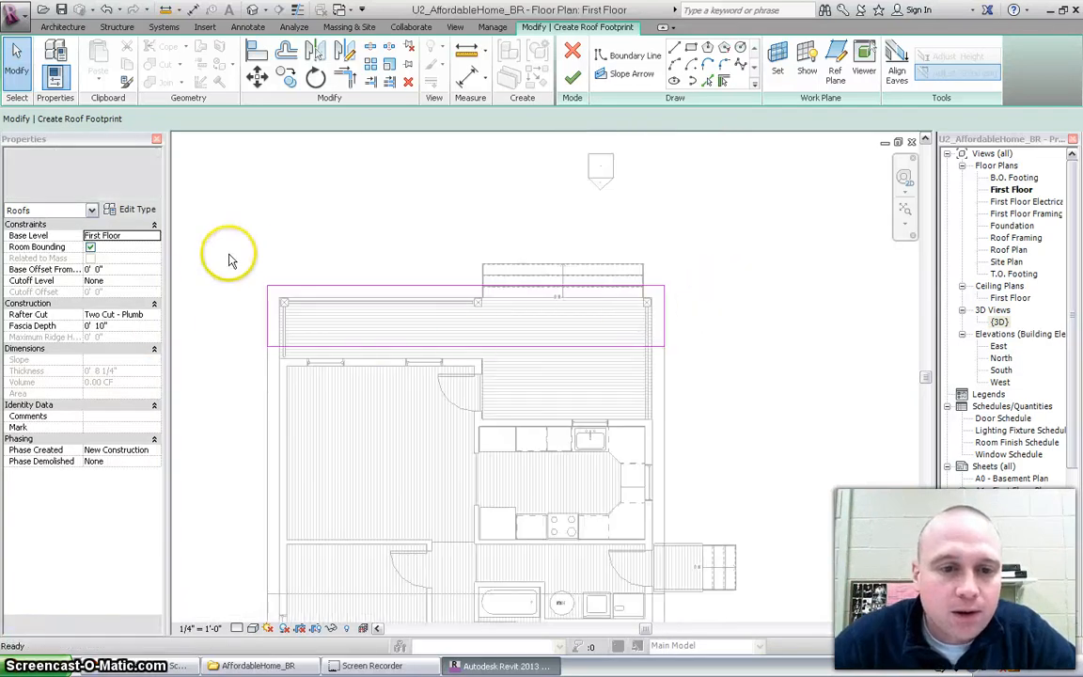
Make the porch footprint's outer long edge slope-defining and set its slope to 2" / 12".
{"action": "left_click", "coordinate": [307, 287]}
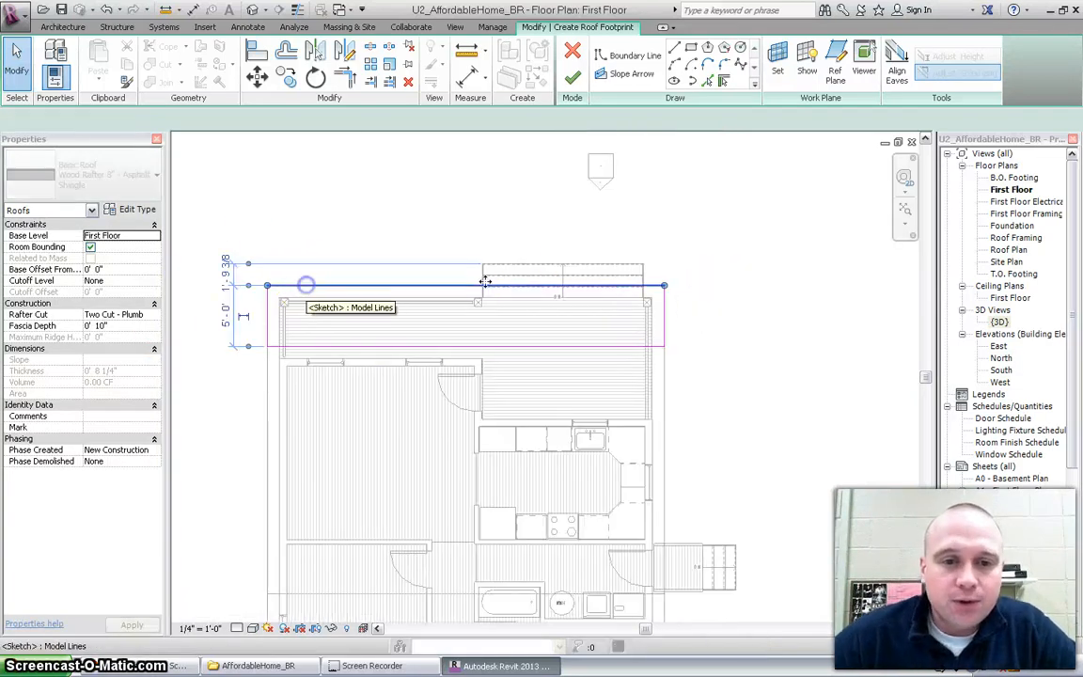
{"action": "left_click", "coordinate": [302, 119]}
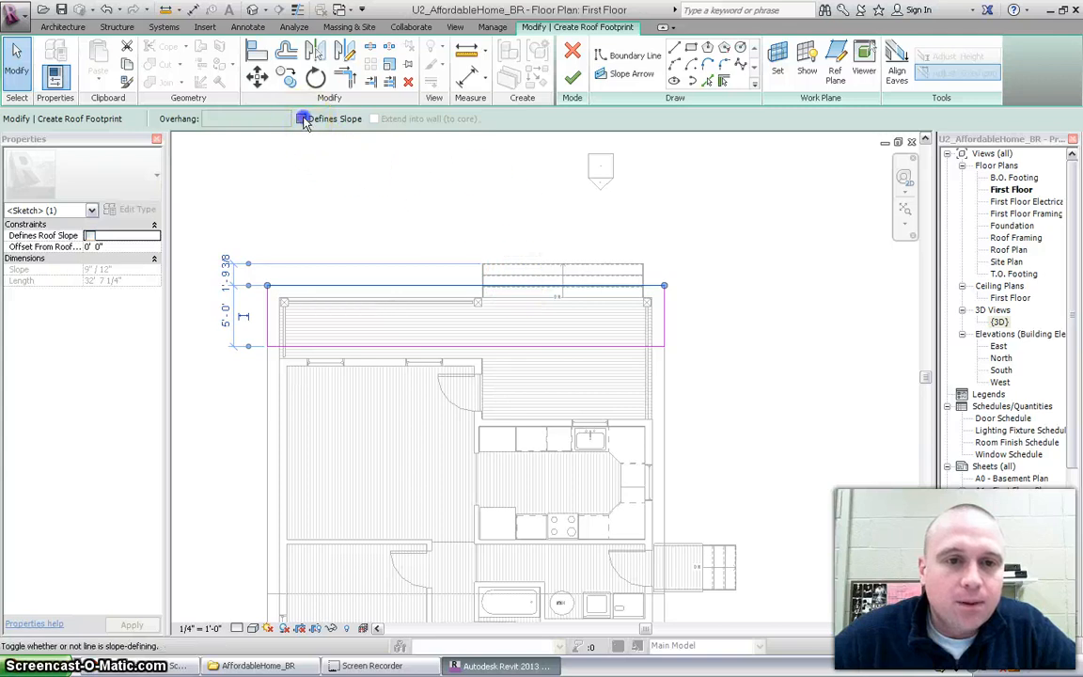
{"action": "left_click", "coordinate": [510, 256]}
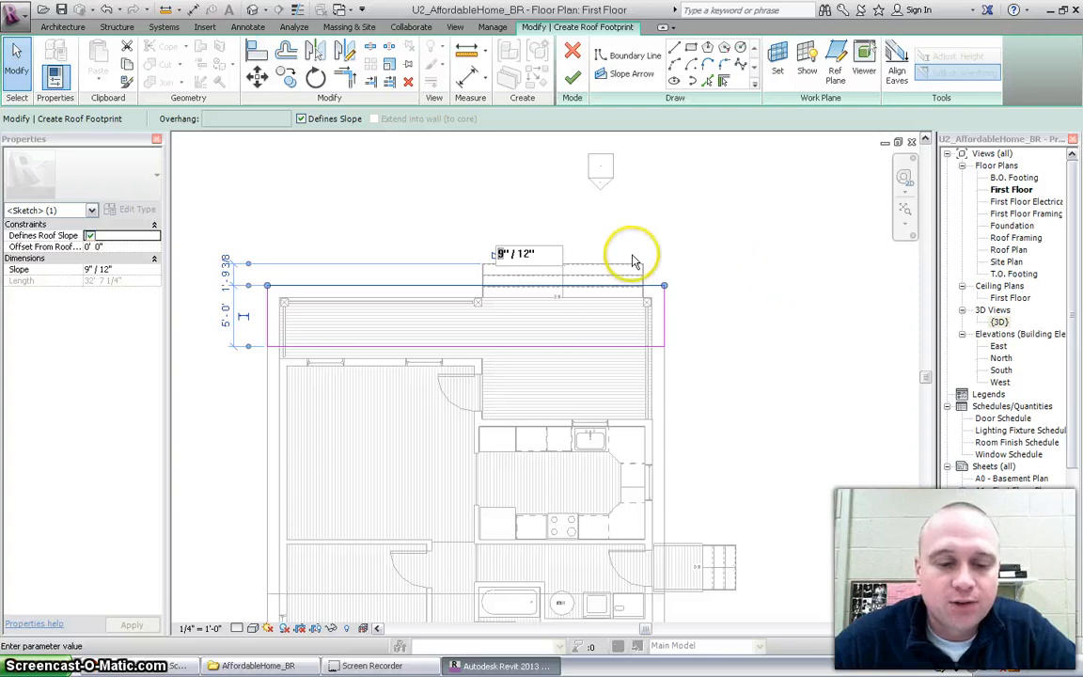
{"action": "left_click", "coordinate": [730, 247]}
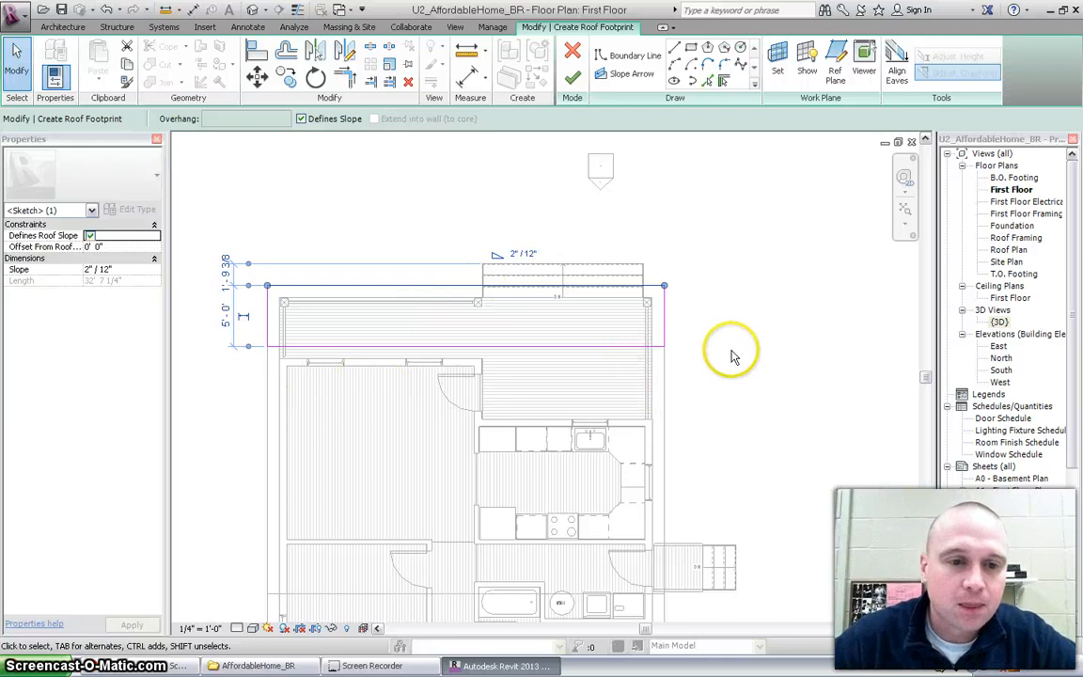
Finish the porch roof footprint sketch and open the {3D} view.
{"action": "left_click", "coordinate": [573, 77]}
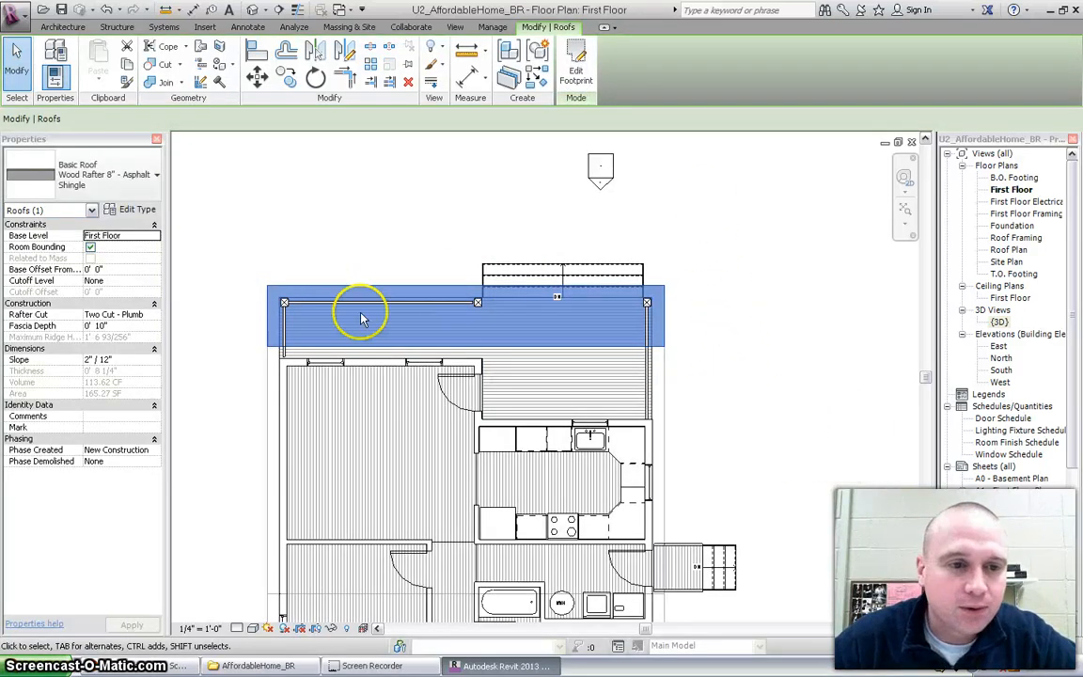
{"action": "left_click", "coordinate": [266, 211]}
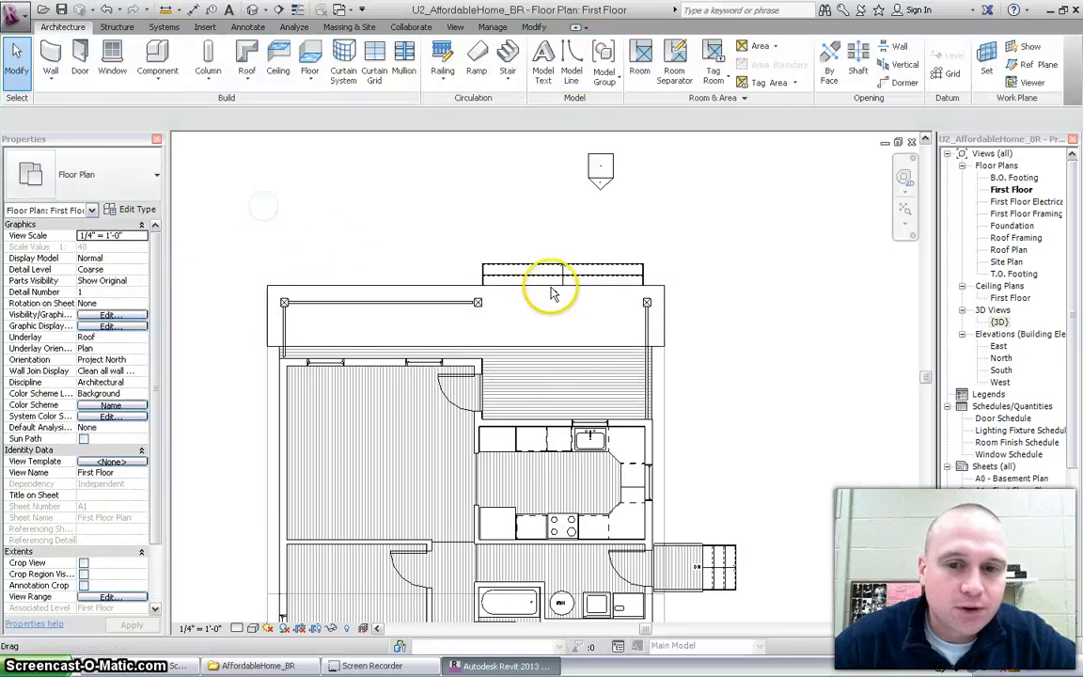
{"action": "double_click", "coordinate": [999, 323]}
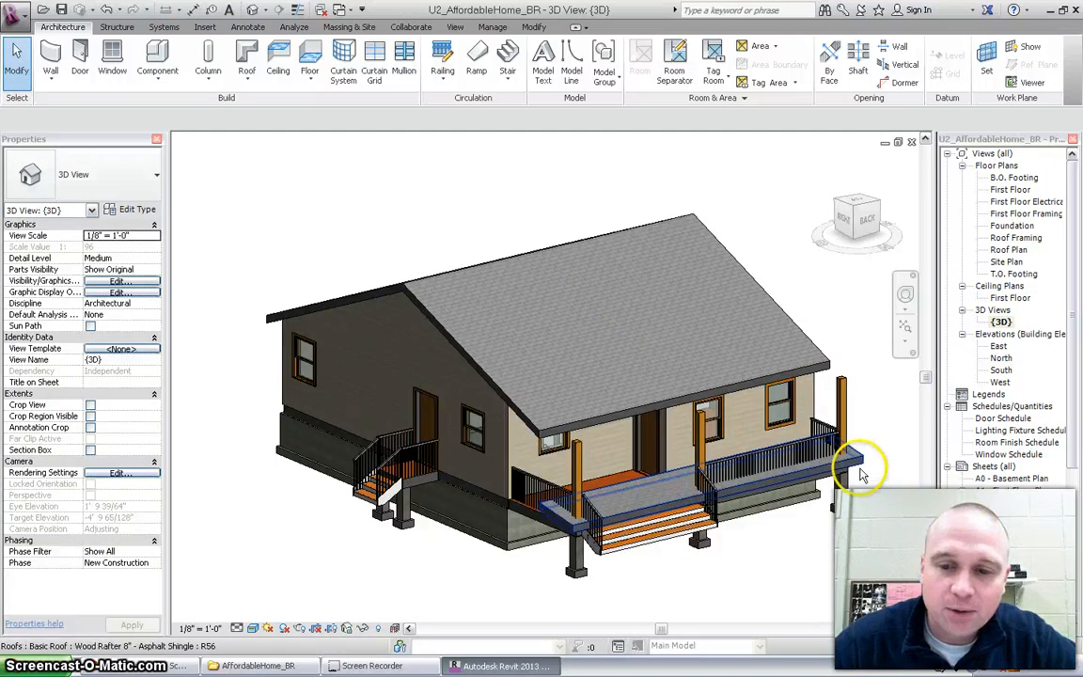
Set the porch roof's base level to Roof and orbit to view the house from its right side.
{"action": "left_click", "coordinate": [632, 512]}
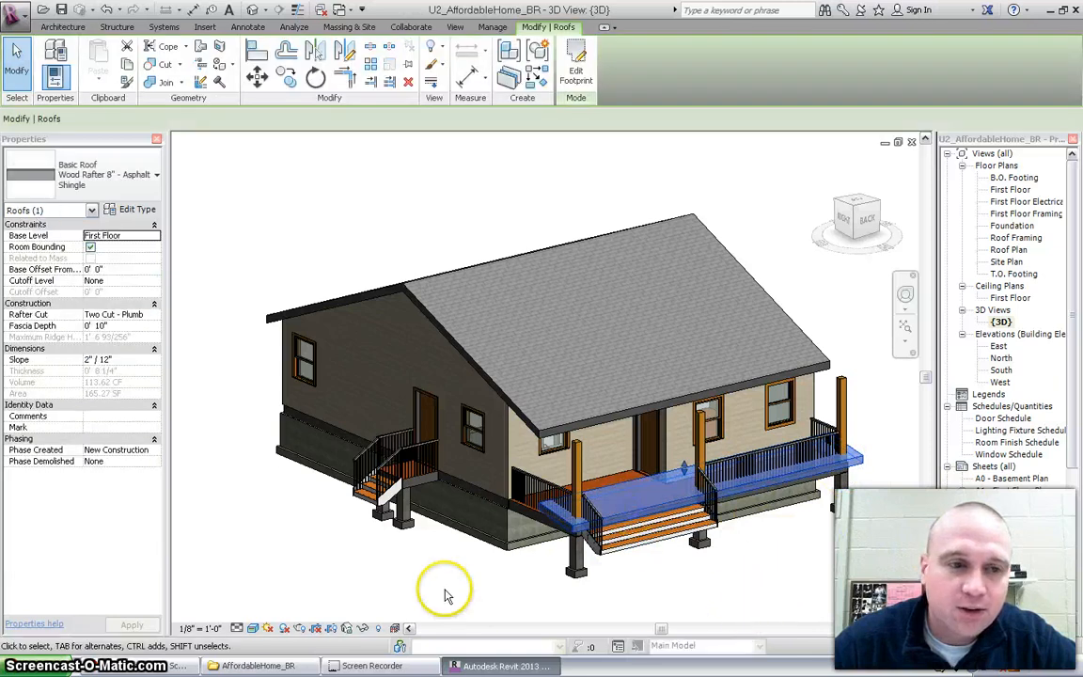
{"action": "left_click", "coordinate": [154, 236]}
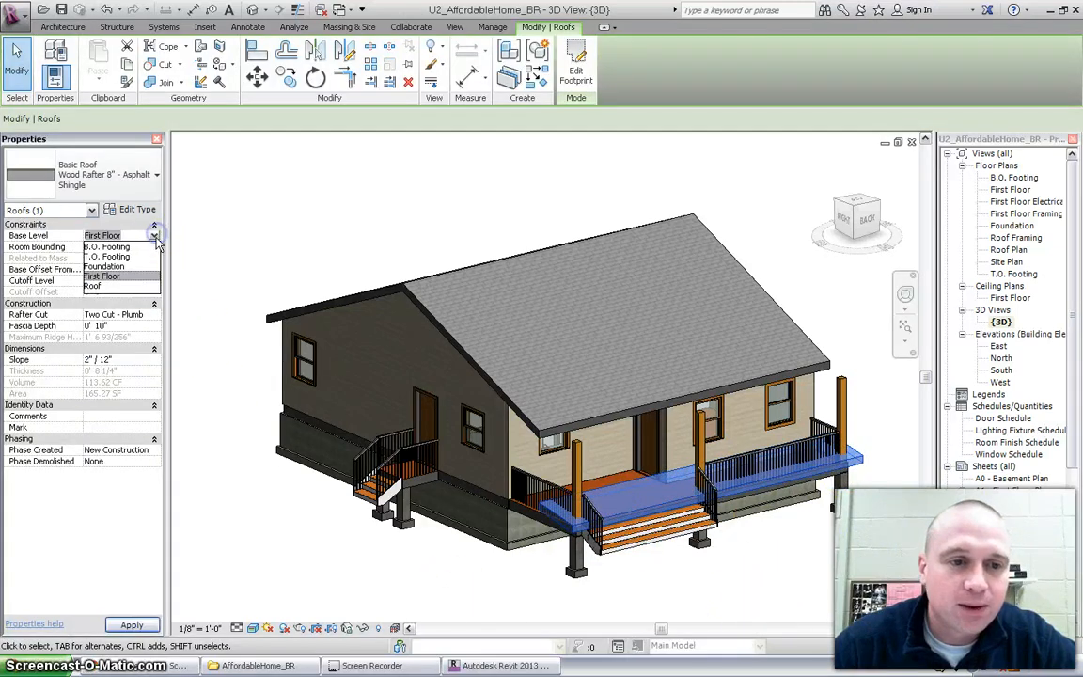
{"action": "left_click", "coordinate": [100, 287]}
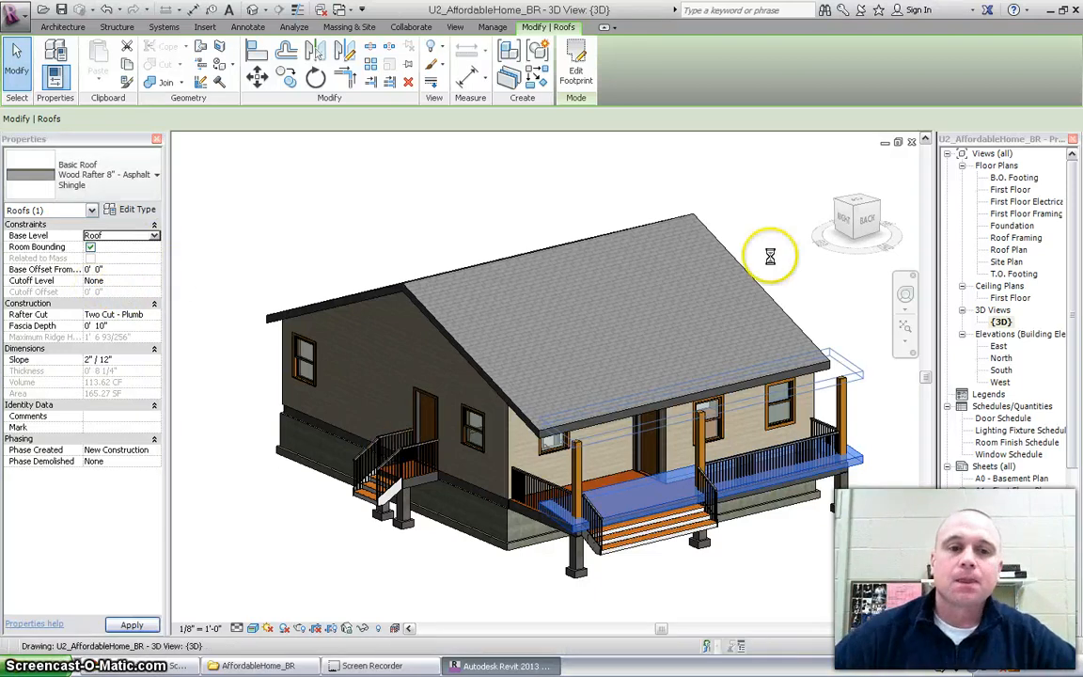
{"action": "left_click", "coordinate": [766, 224]}
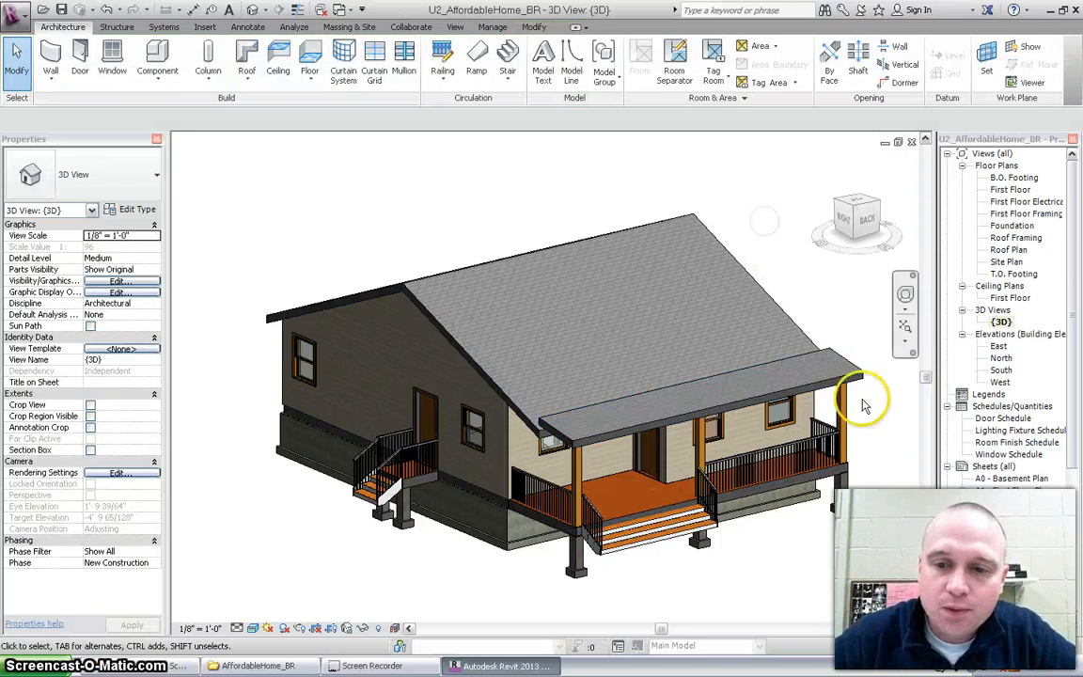
{"action": "left_click", "coordinate": [906, 294]}
{"action": "left_click_drag", "start_coordinate": [590, 334], "coordinate": [713, 305]}
{"action": "left_click", "coordinate": [749, 348]}
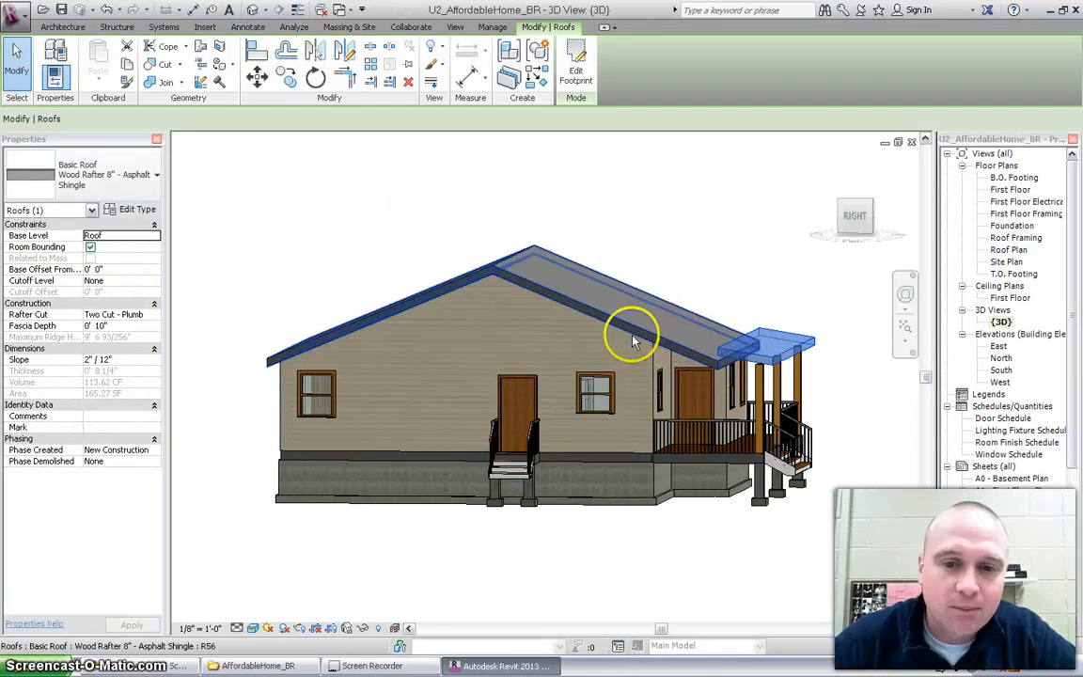
{"action": "left_click", "coordinate": [203, 49]}
{"action": "left_click", "coordinate": [742, 353]}
{"action": "key", "text": "Escape"}
{"action": "key", "text": "Escape"}
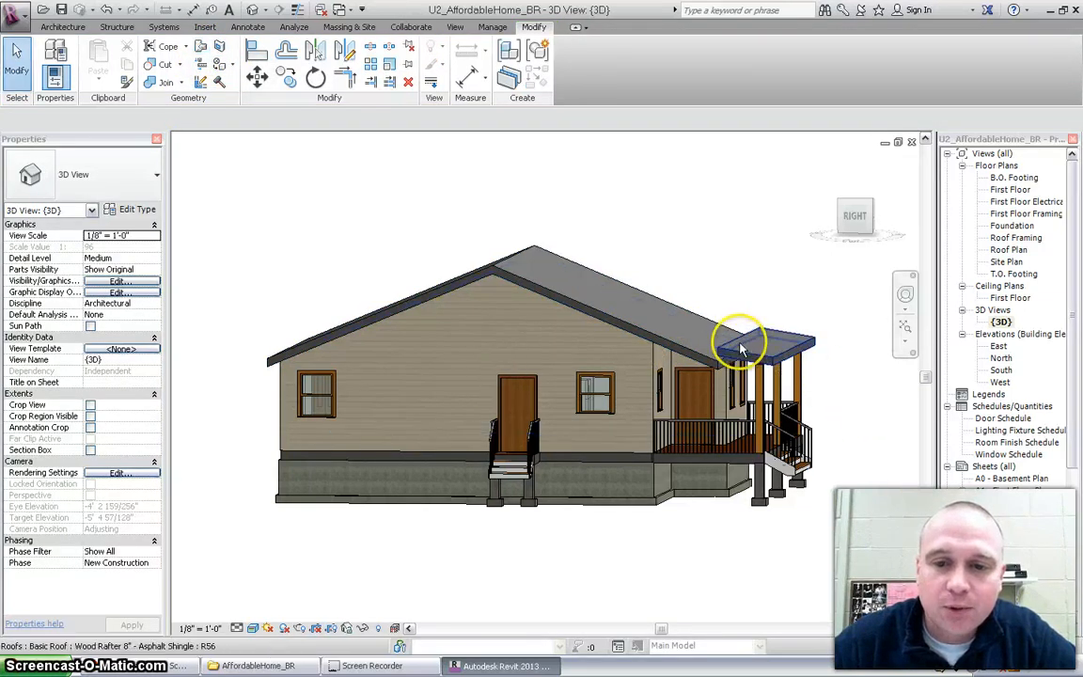
Join the porch roof's inner top edge to the main roof's sloping face with Join/Unjoin Roof.
{"action": "left_click", "coordinate": [202, 50]}
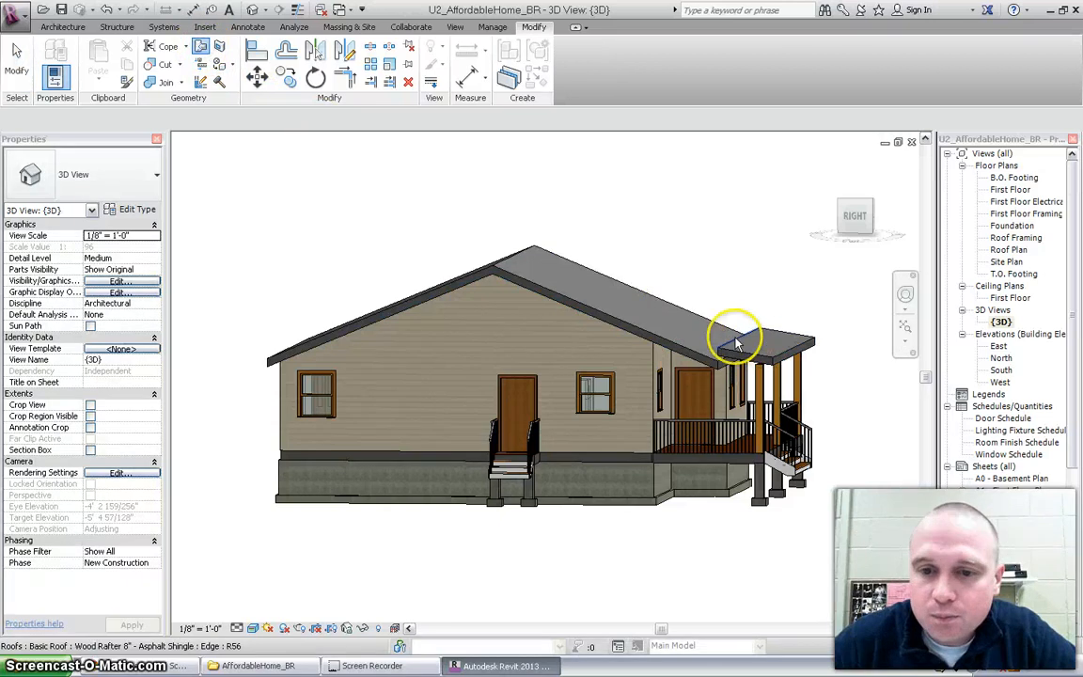
{"action": "left_click", "coordinate": [737, 344]}
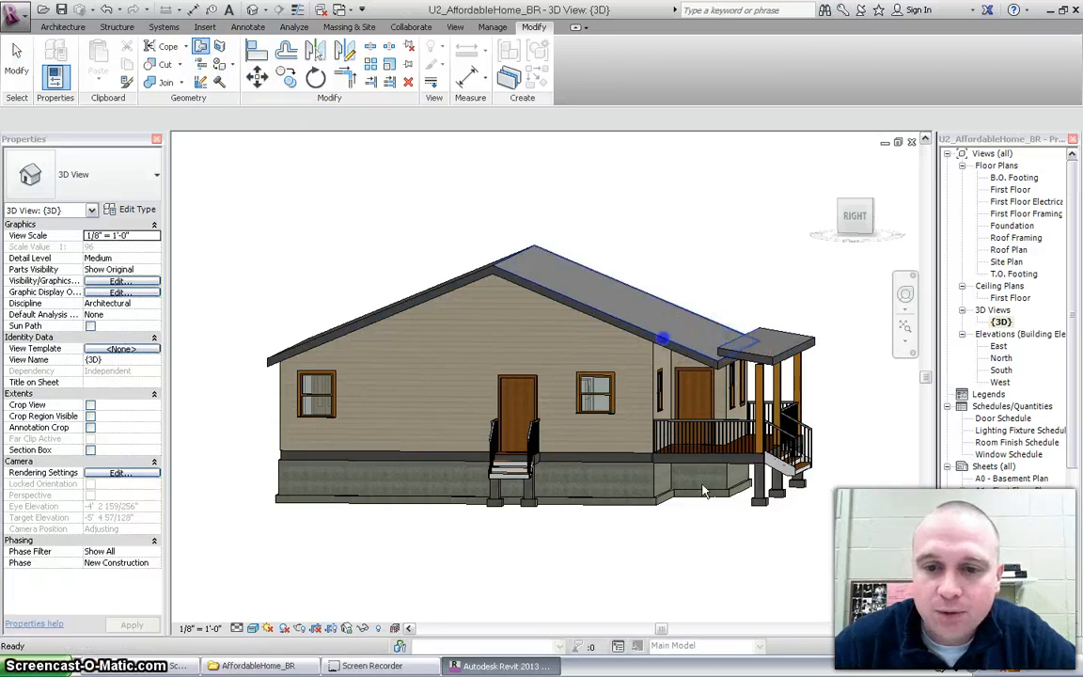
{"action": "left_click", "coordinate": [663, 344]}
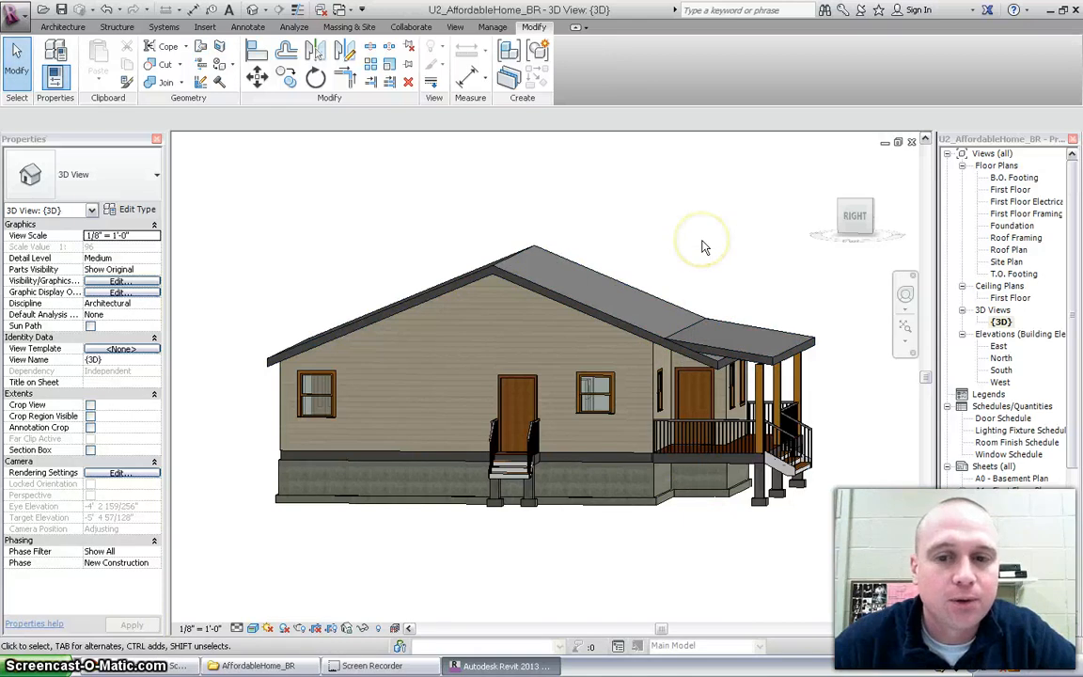
Check the porch roof's type and orbit the model to inspect where it meets the main roof.
{"action": "left_click", "coordinate": [767, 354]}
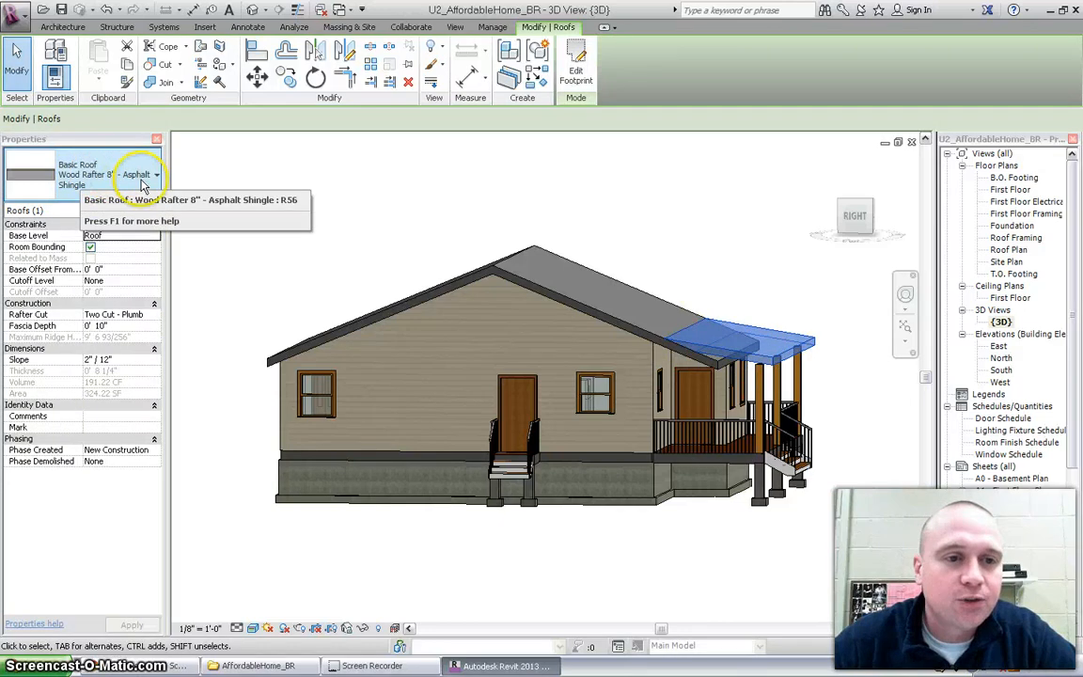
{"action": "left_click", "coordinate": [322, 194]}
{"action": "left_click", "coordinate": [905, 293]}
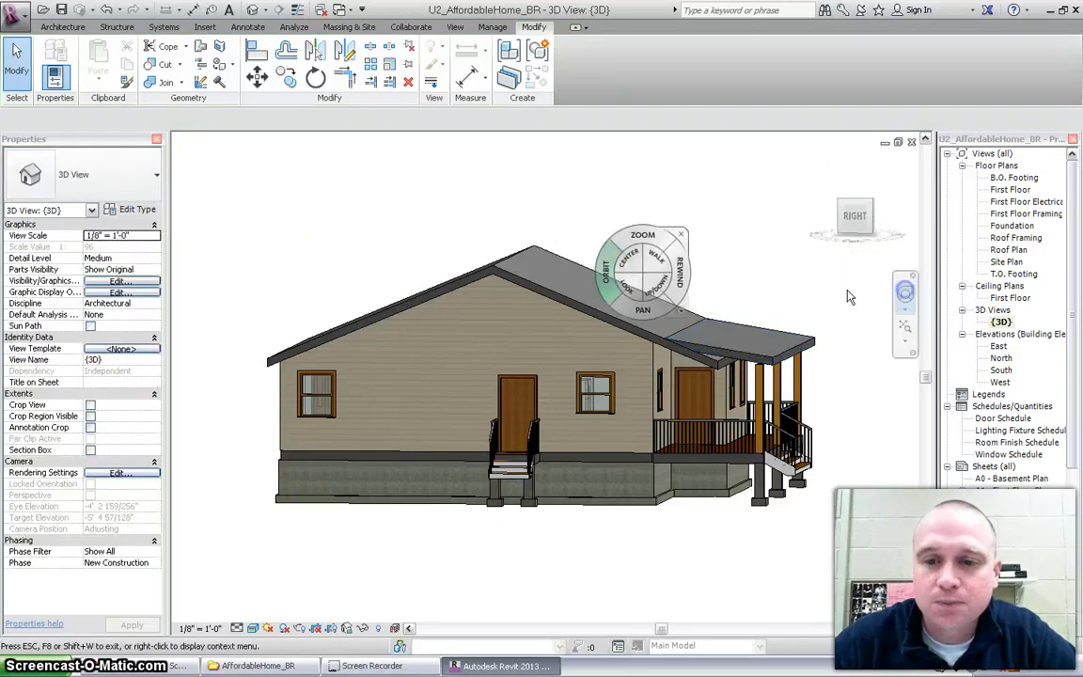
{"action": "left_click_drag", "start_coordinate": [599, 270], "coordinate": [496, 247]}
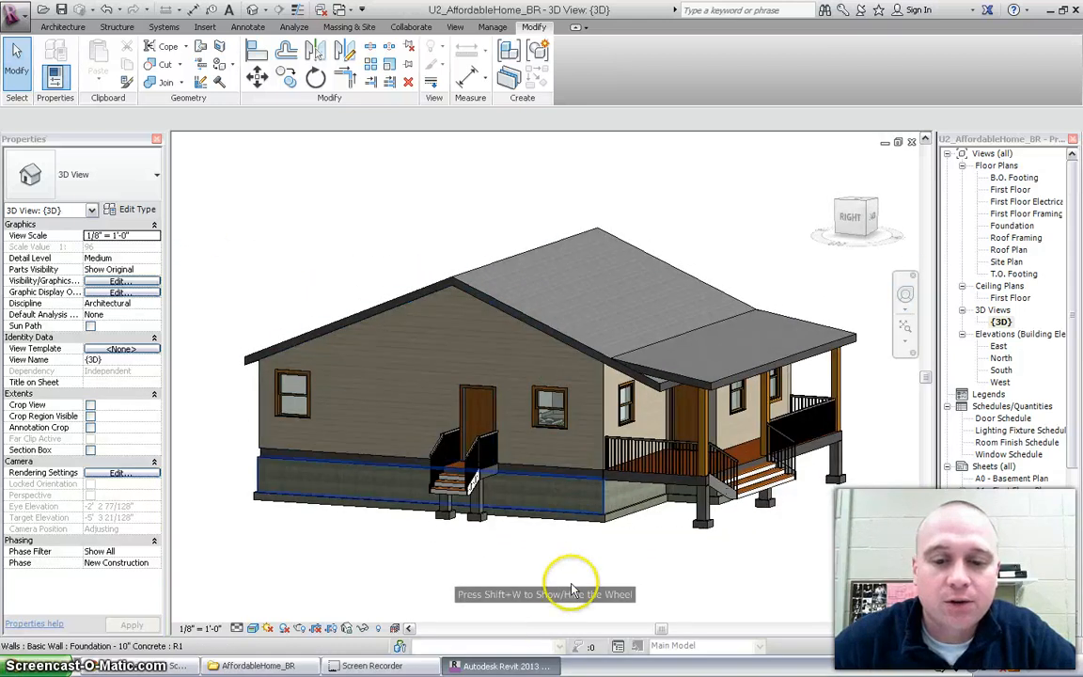
{"action": "left_click", "coordinate": [387, 667]}
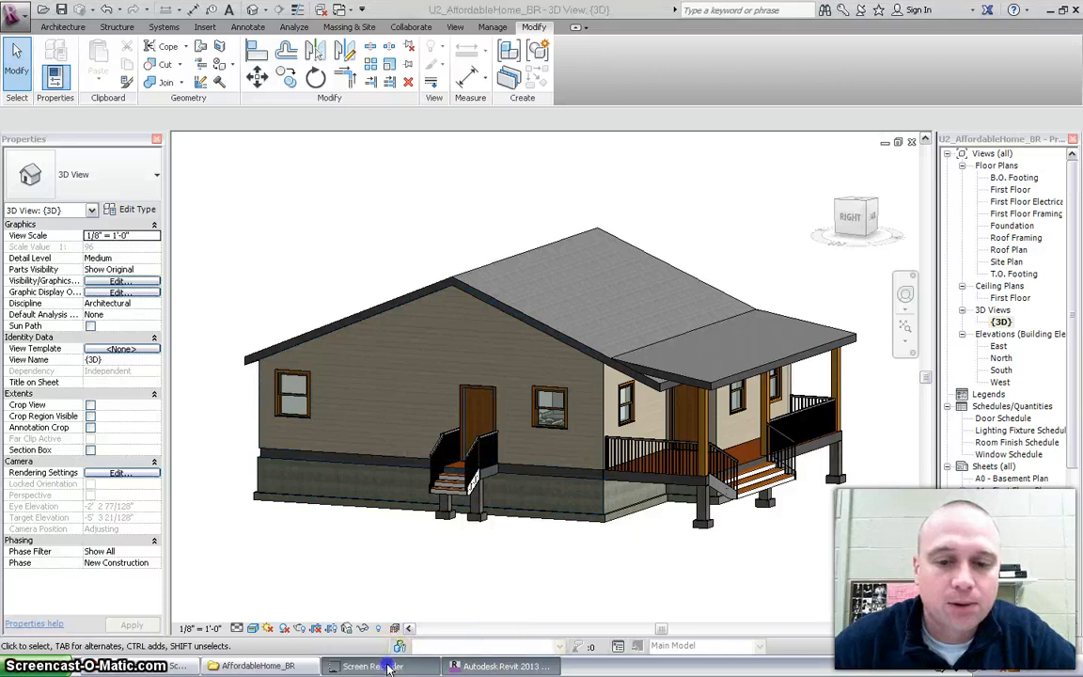